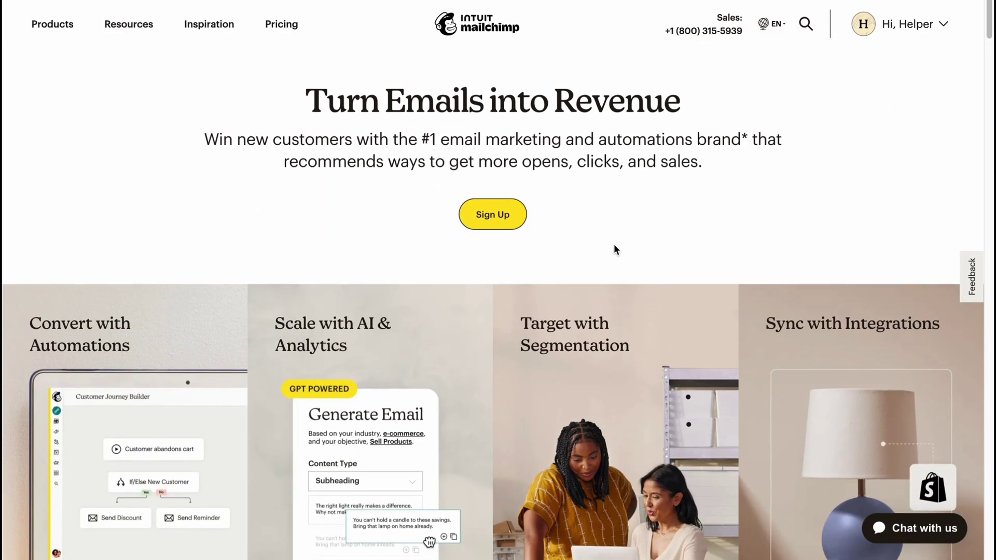
Step: Scroll through the Mailchimp homepage's feature sections and back up
scroll(614, 250, "down", 3)
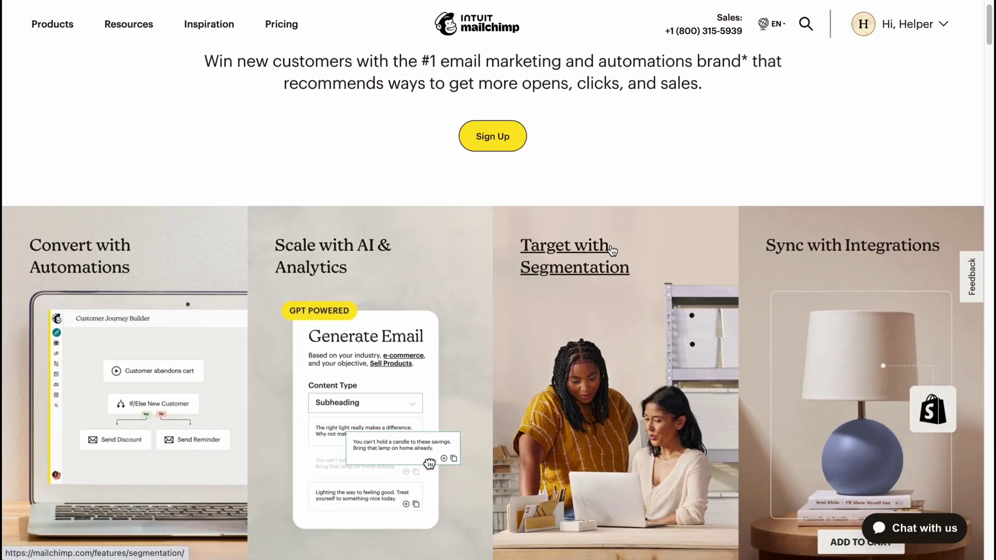
scroll(612, 249, "down", 2)
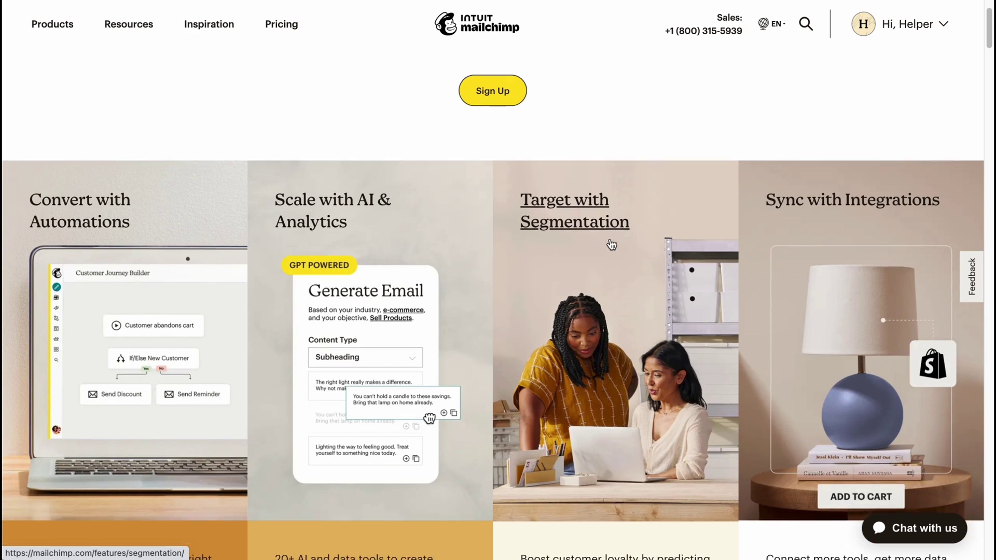
scroll(611, 243, "down", 2)
scroll(610, 243, "up", 5)
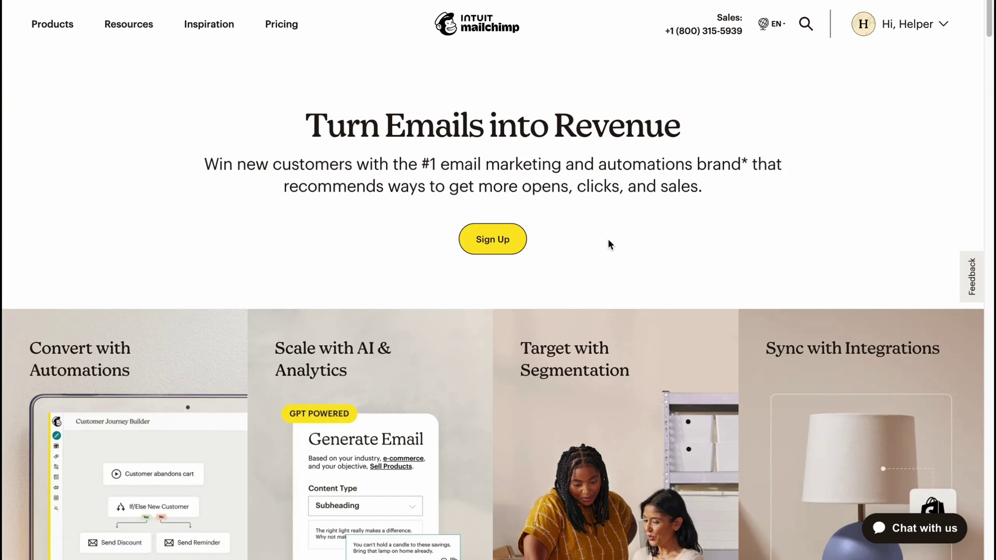
Step: Go from the account dashboard to Create > Email > Template to reach Email Templates
left_click(892, 24)
left_click(850, 227)
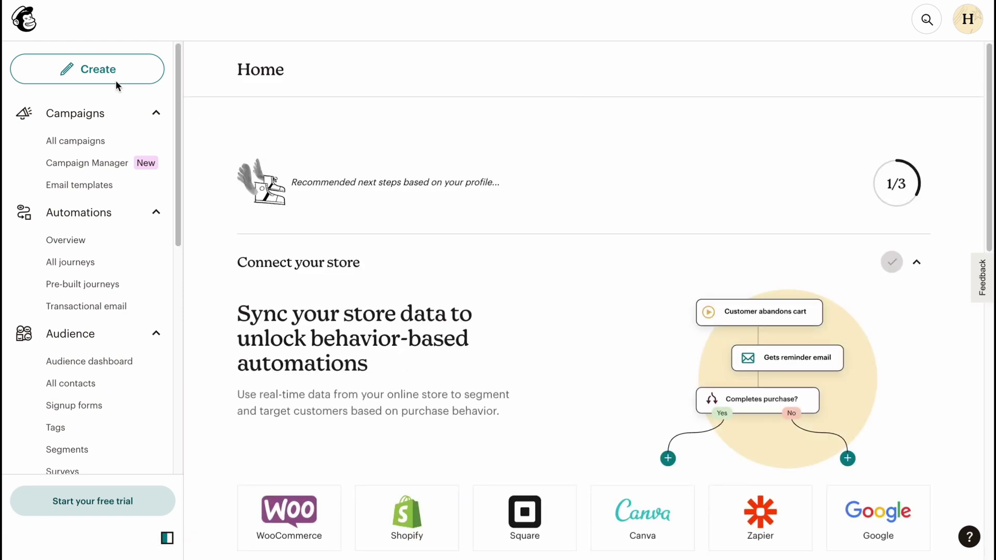
left_click(88, 72)
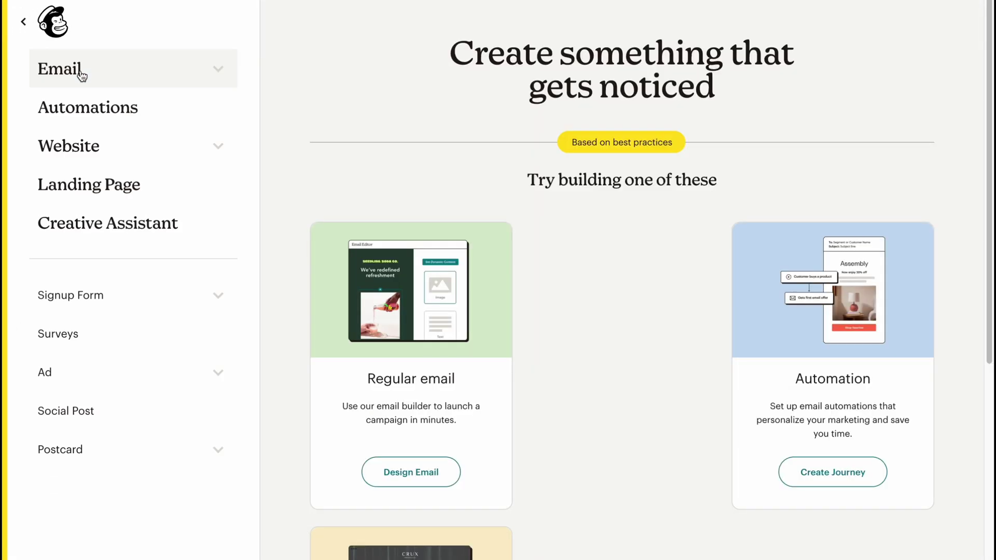
left_click(112, 77)
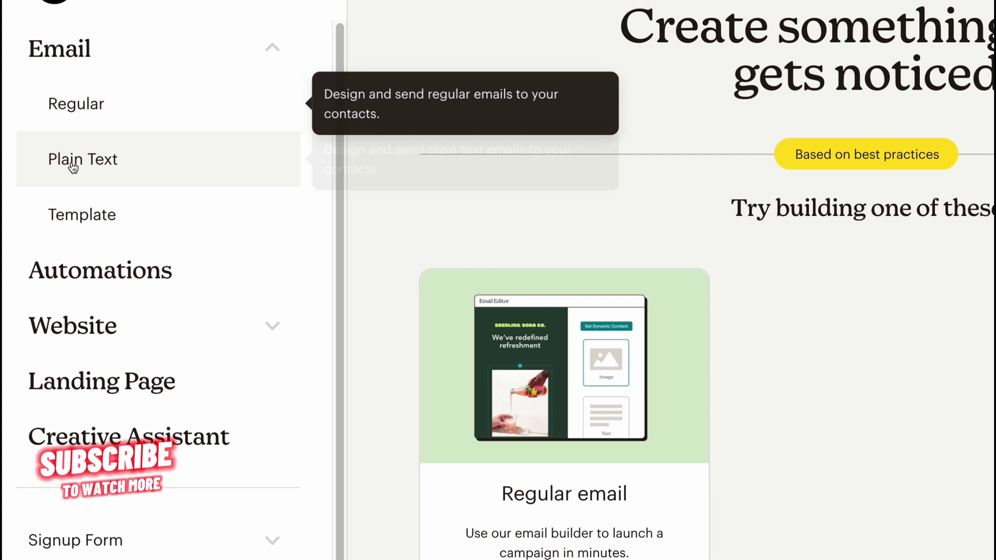
left_click(76, 216)
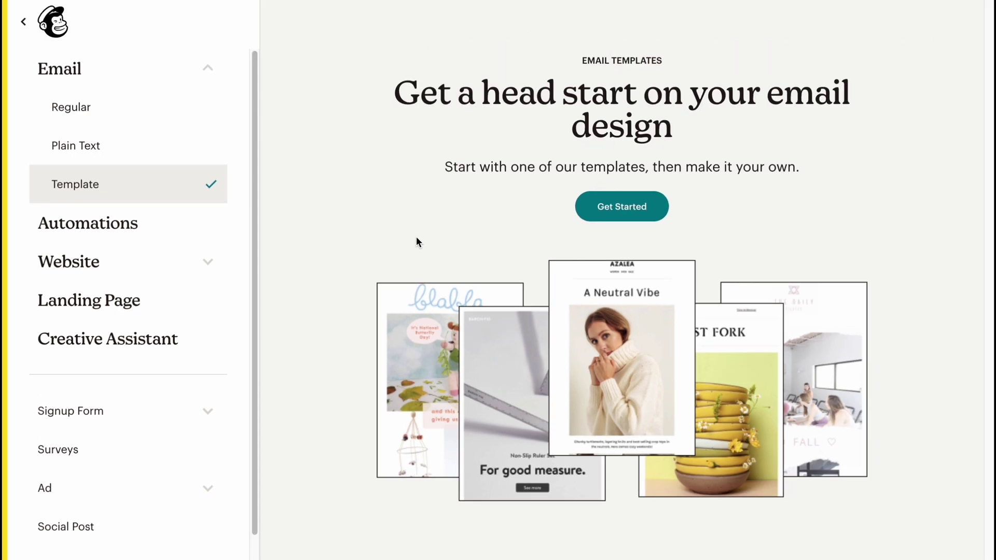
Step: Start a new template, glance at the Themes and Code your own options, then return to Layouts
left_click(622, 207)
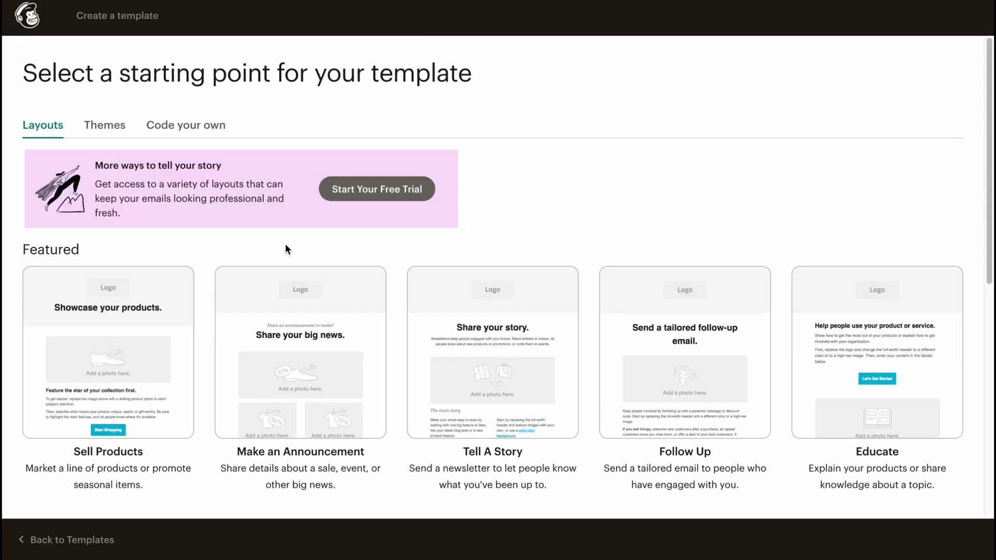
left_click(125, 127)
left_click(178, 131)
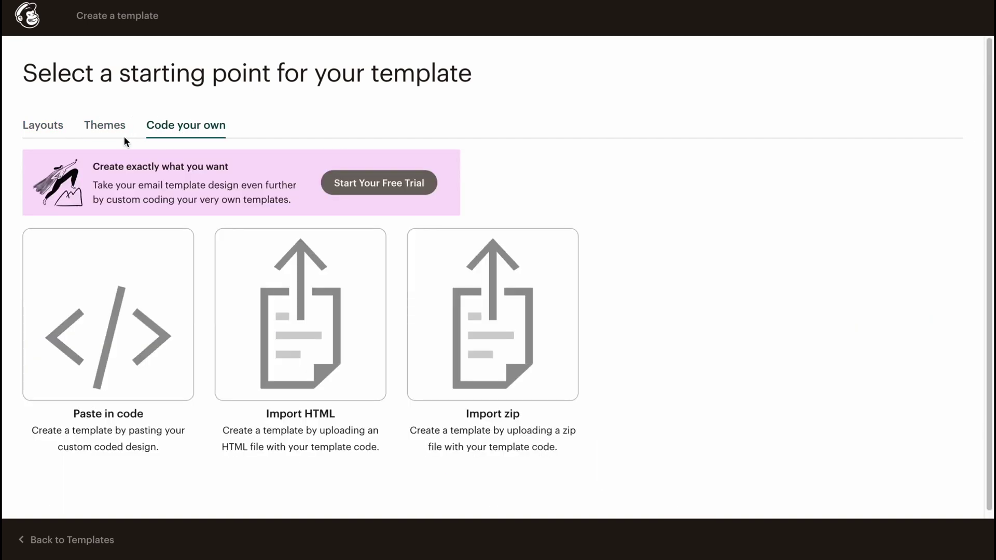
left_click(43, 133)
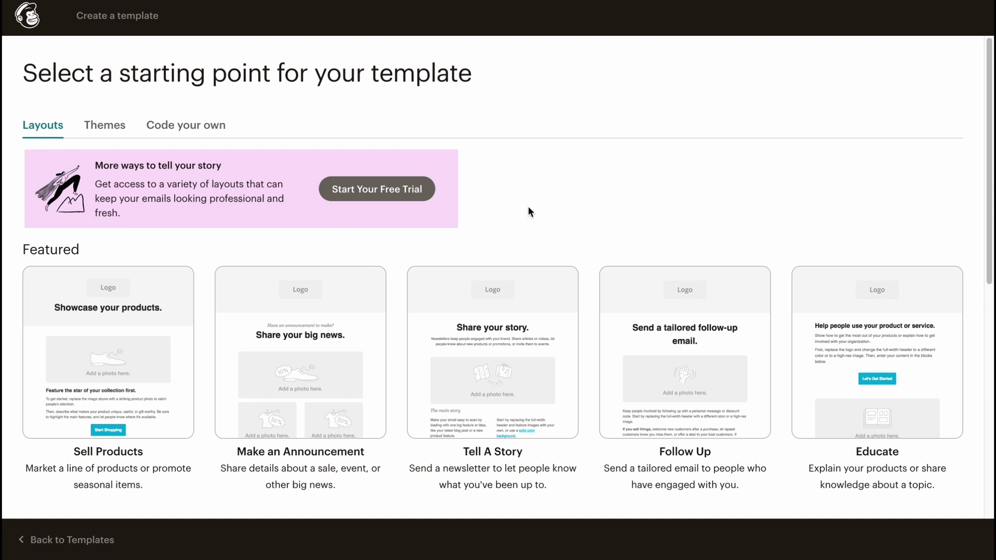
Step: Highlight the Featured layouts: Sell Products, Make an Announcement, Tell A Story and Follow Up
scroll(528, 207, "down", 3)
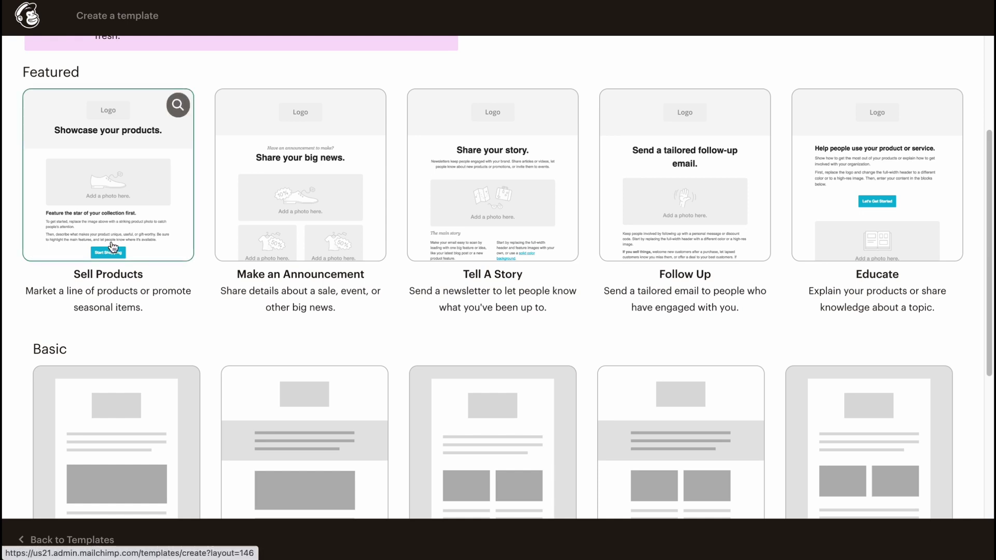
left_click(90, 276)
left_click_drag(91, 276, 143, 275)
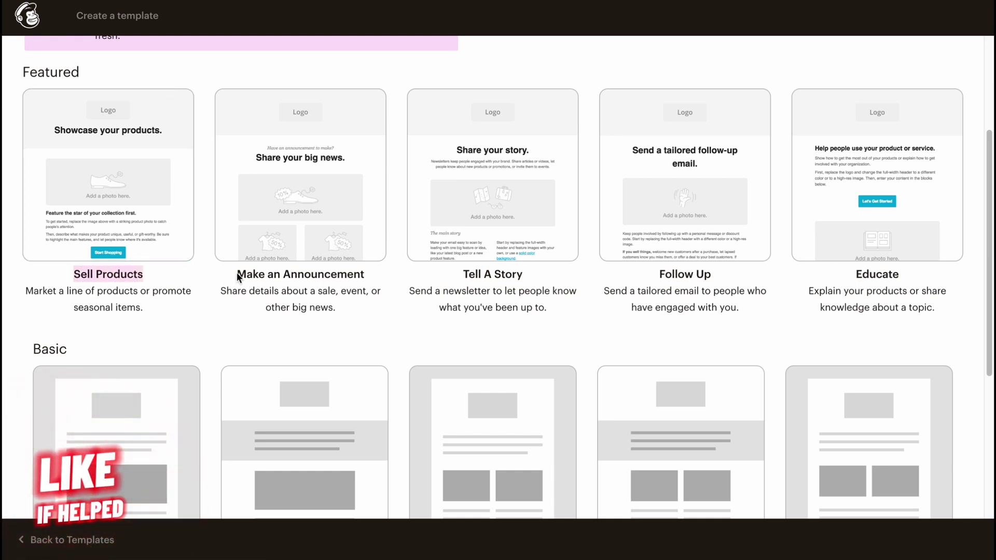
left_click_drag(238, 277, 367, 275)
left_click_drag(462, 277, 543, 276)
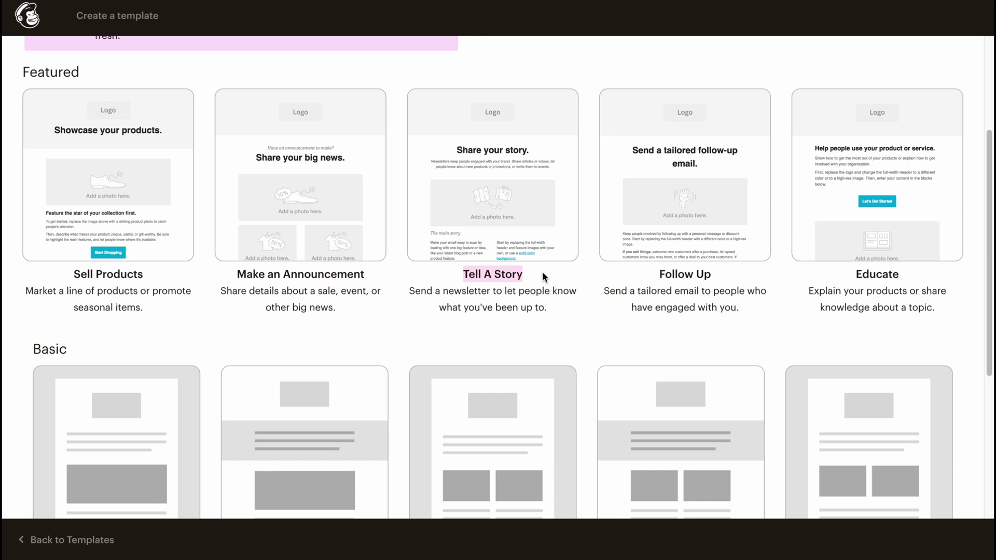
left_click_drag(656, 275, 740, 278)
left_click(858, 274)
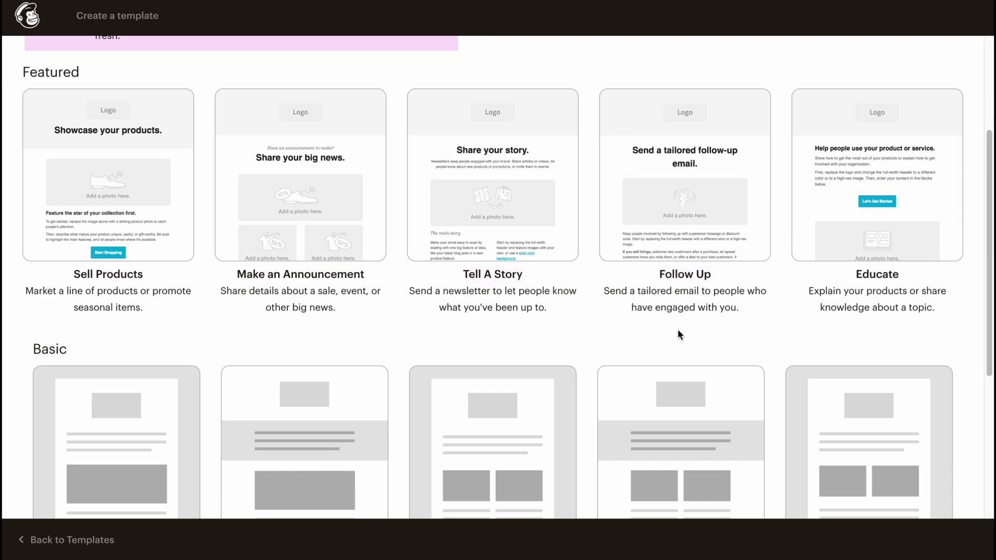
scroll(538, 313, "up", 1)
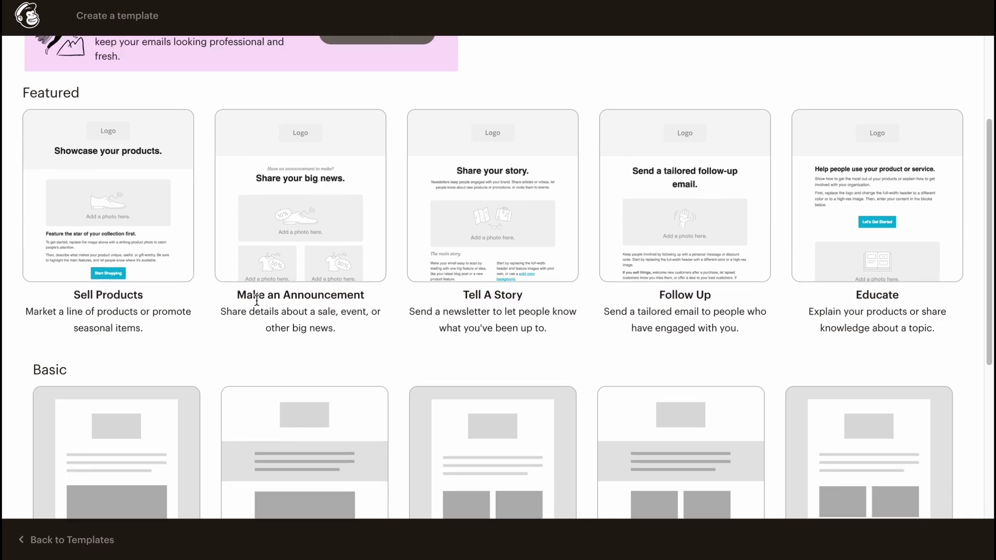
Step: Preview the Make an Announcement layout and scroll through its desktop version
mouse_move(367, 136)
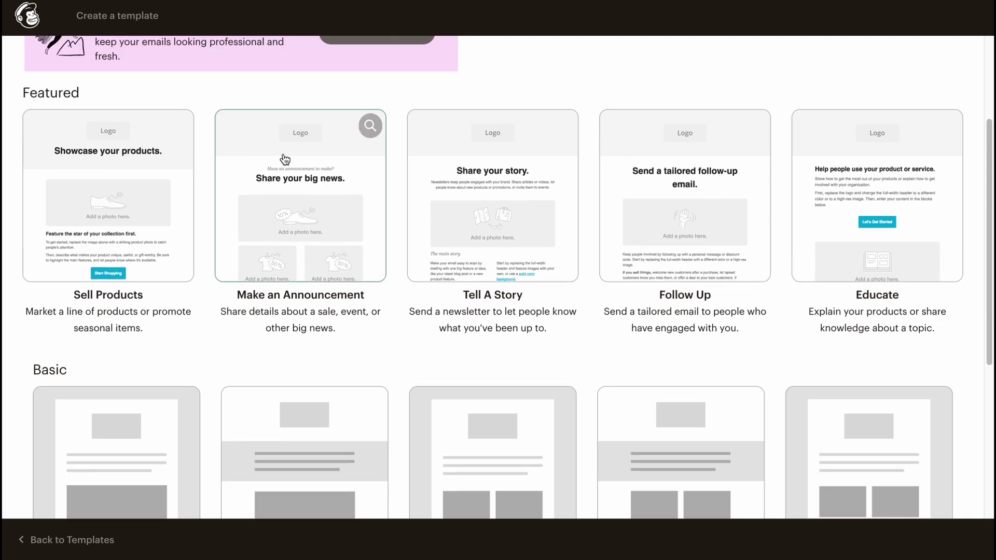
left_click(369, 127)
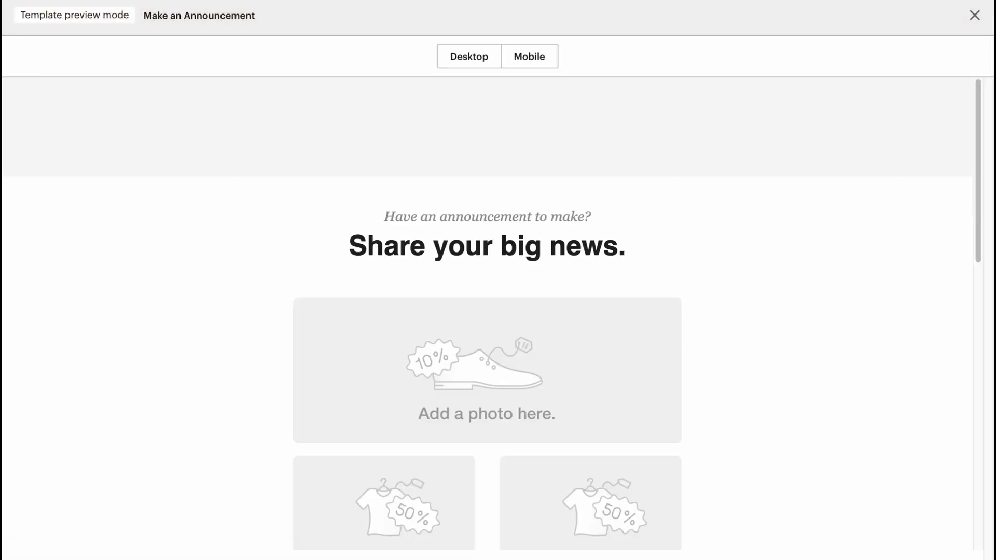
scroll(529, 228, "down", 1)
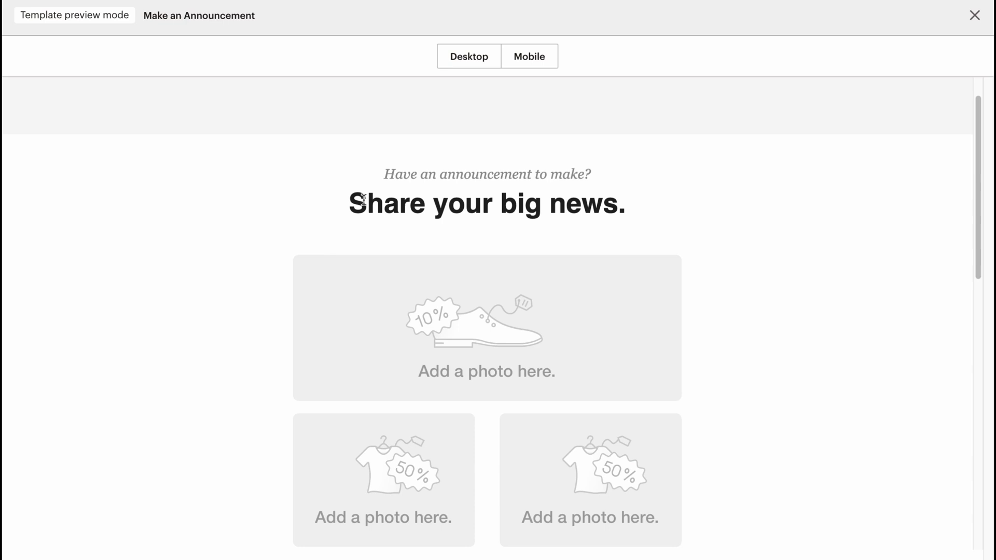
left_click_drag(363, 200, 638, 211)
scroll(698, 241, "down", 3)
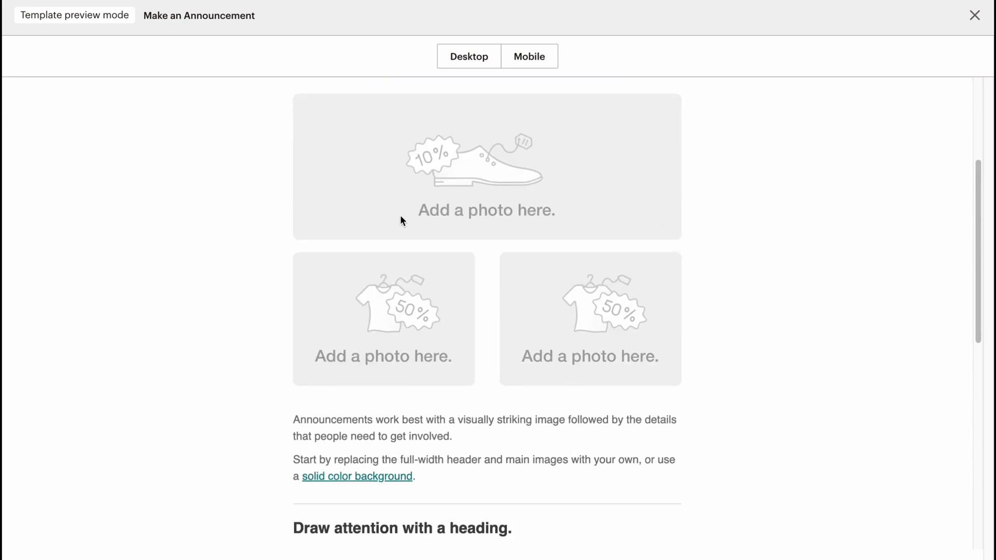
scroll(437, 218, "down", 3)
left_click_drag(286, 307, 483, 356)
scroll(287, 344, "down", 1)
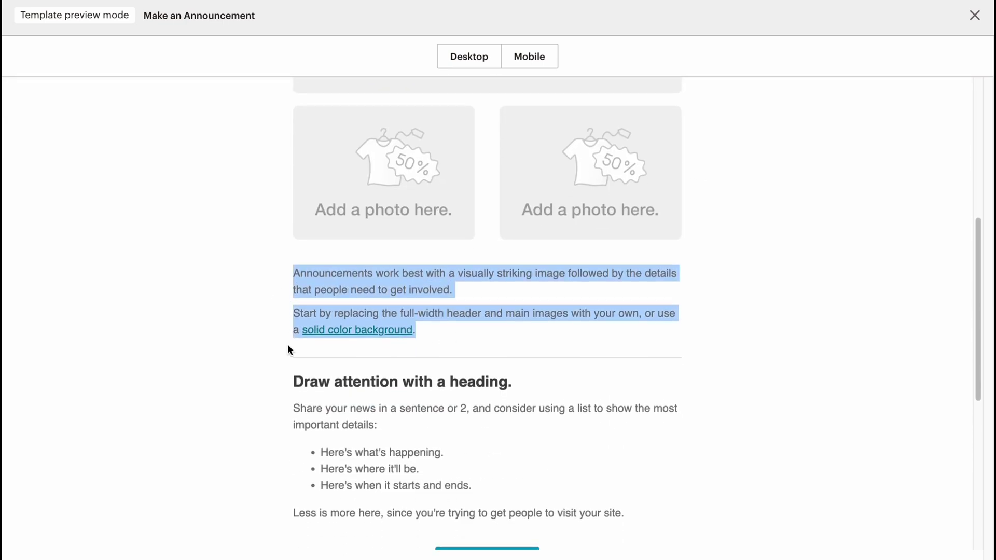
left_click_drag(287, 344, 538, 418)
scroll(540, 394, "down", 2)
scroll(527, 423, "down", 4)
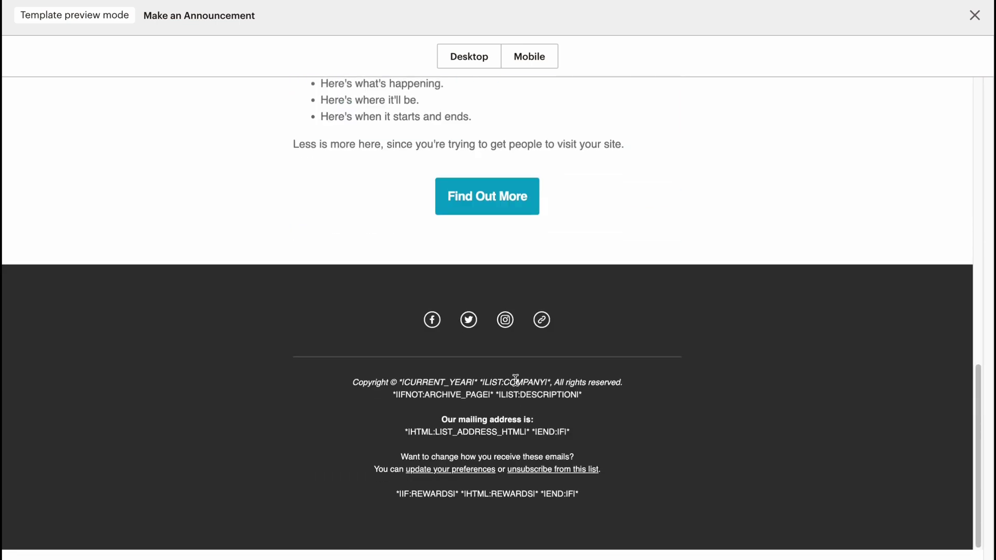
scroll(567, 284, "up", 8)
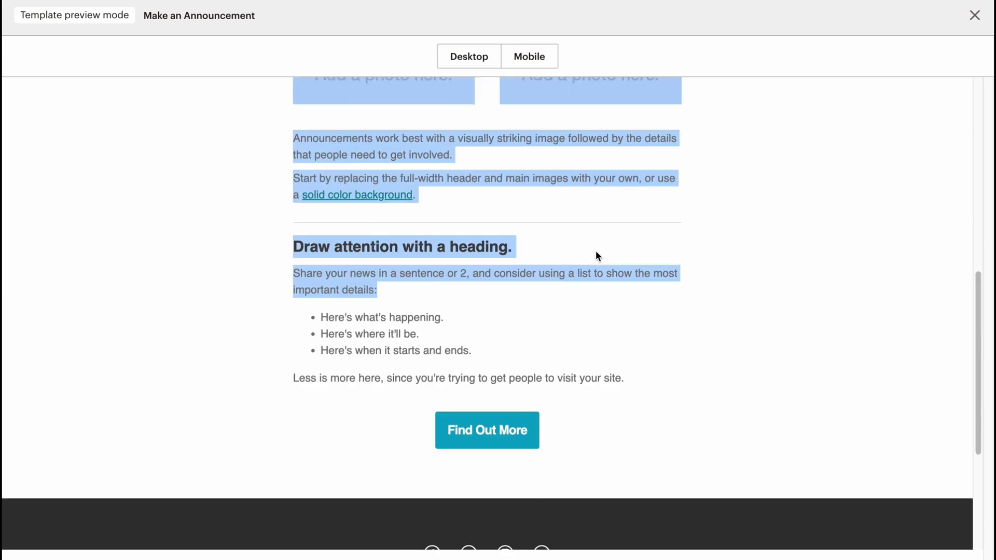
left_click(757, 231)
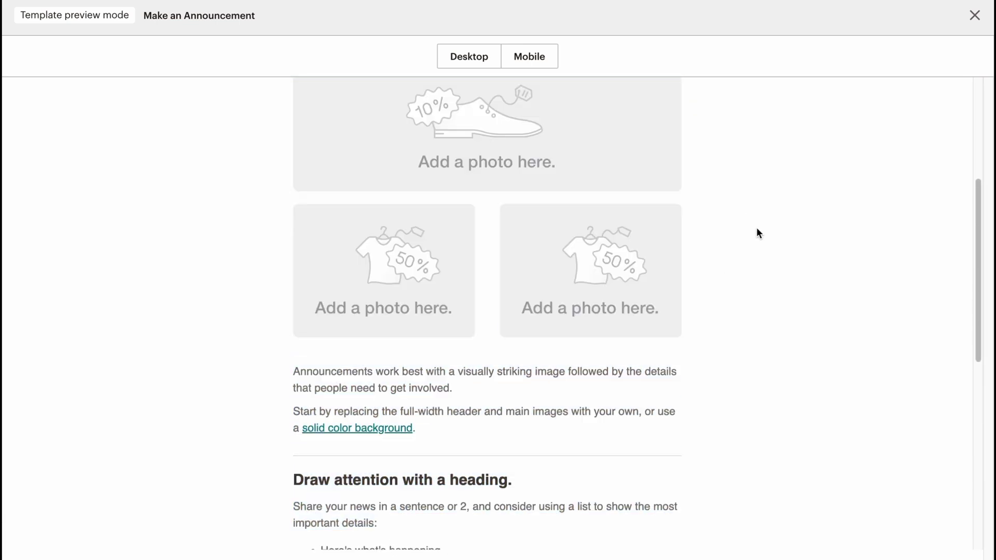
scroll(757, 229, "up", 3)
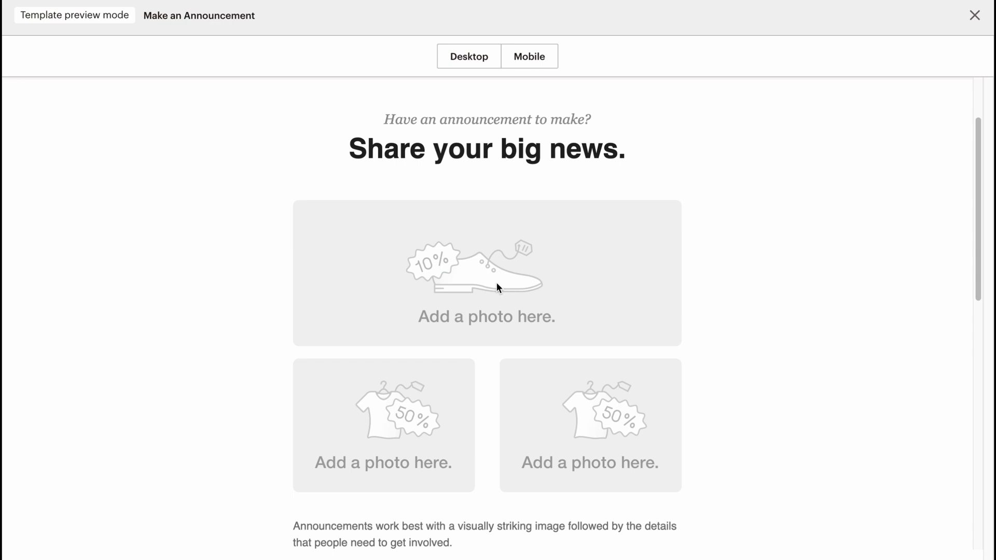
scroll(498, 281, "down", 3)
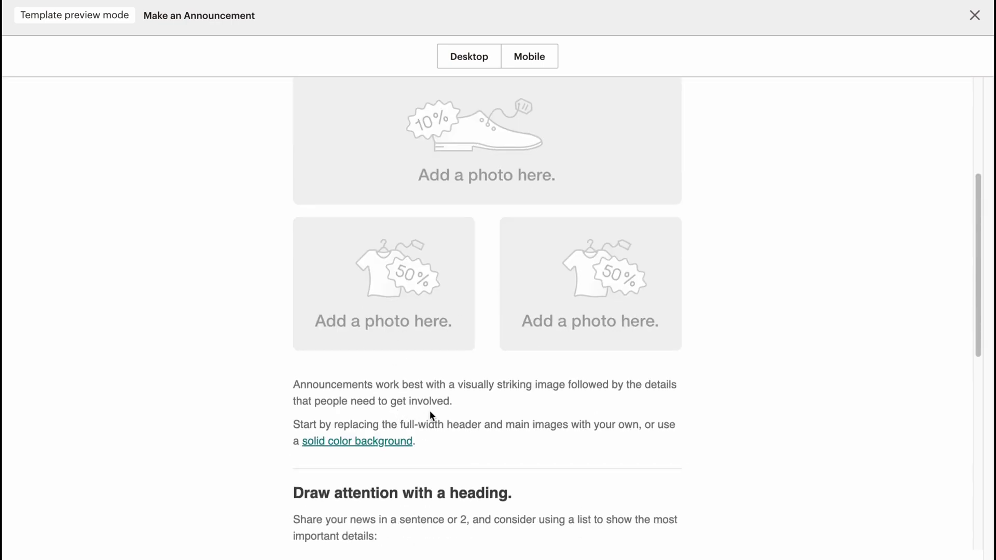
scroll(430, 413, "up", 5)
Step: Switch the preview to Mobile and scroll through the phone version of the layout
left_click(523, 58)
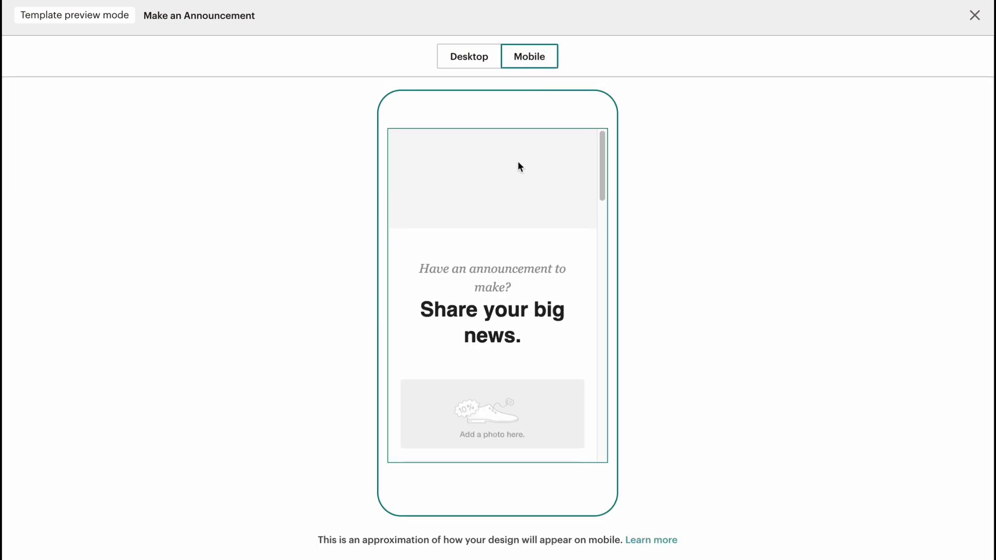
scroll(525, 308, "down", 2)
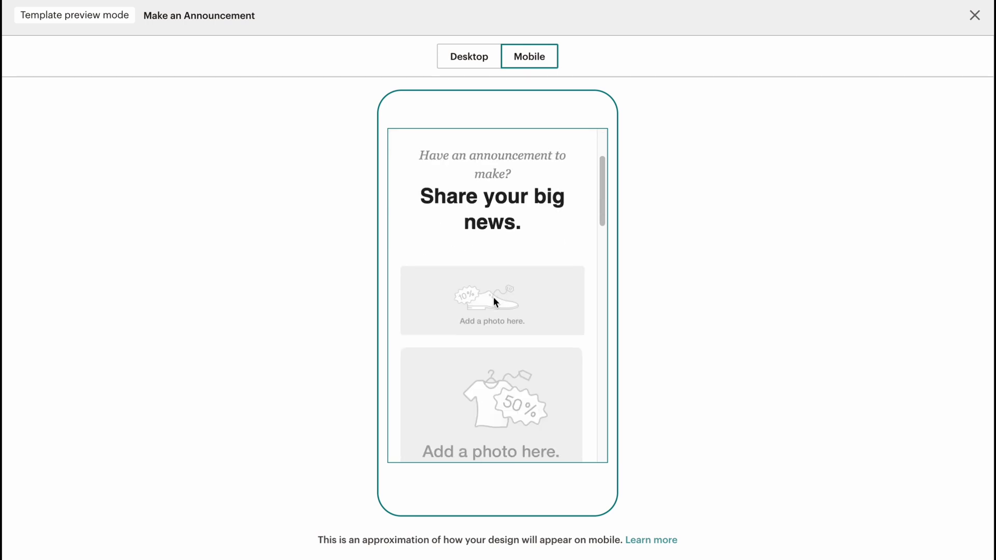
scroll(498, 303, "down", 4)
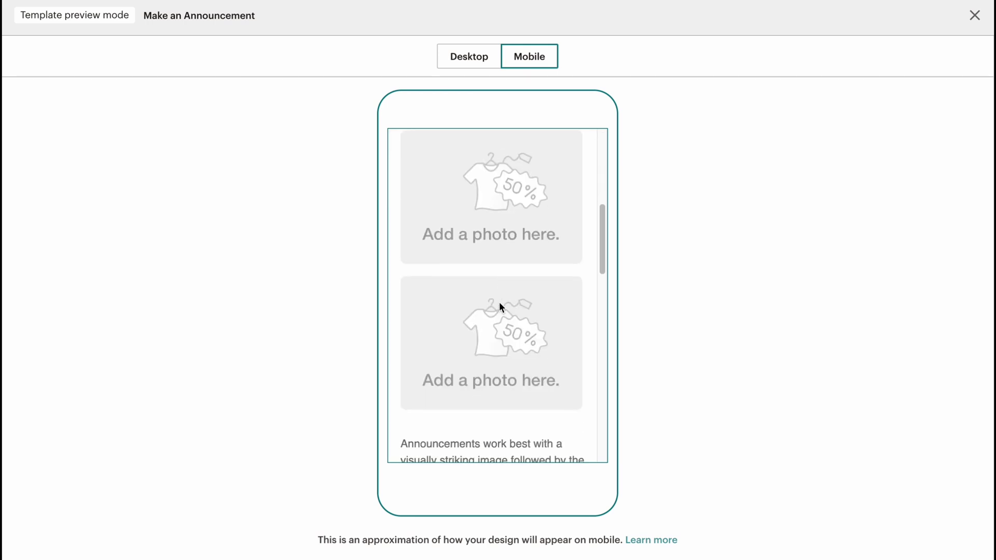
scroll(499, 302, "down", 4)
scroll(499, 302, "up", 10)
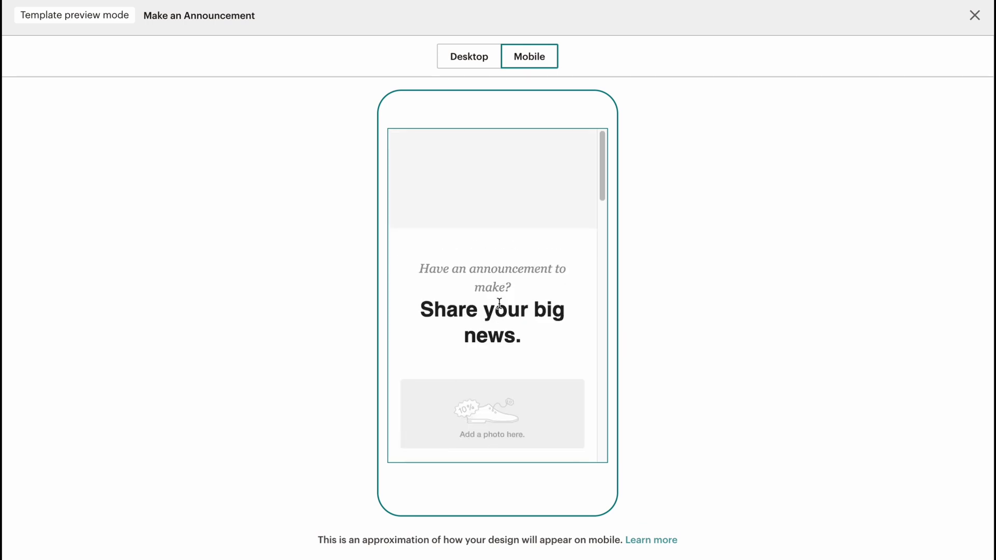
left_click(976, 16)
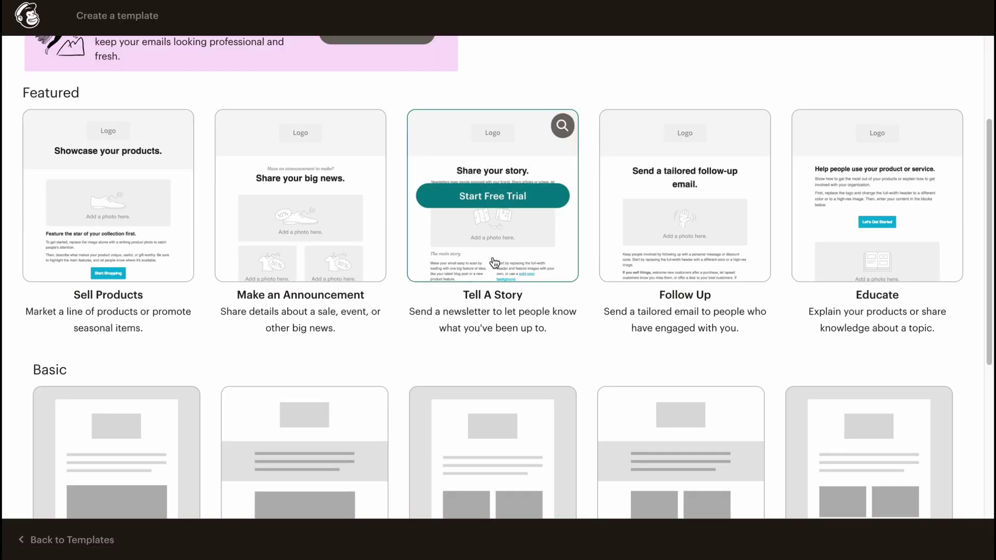
scroll(492, 259, "down", 2)
scroll(505, 251, "up", 5)
scroll(363, 306, "down", 2)
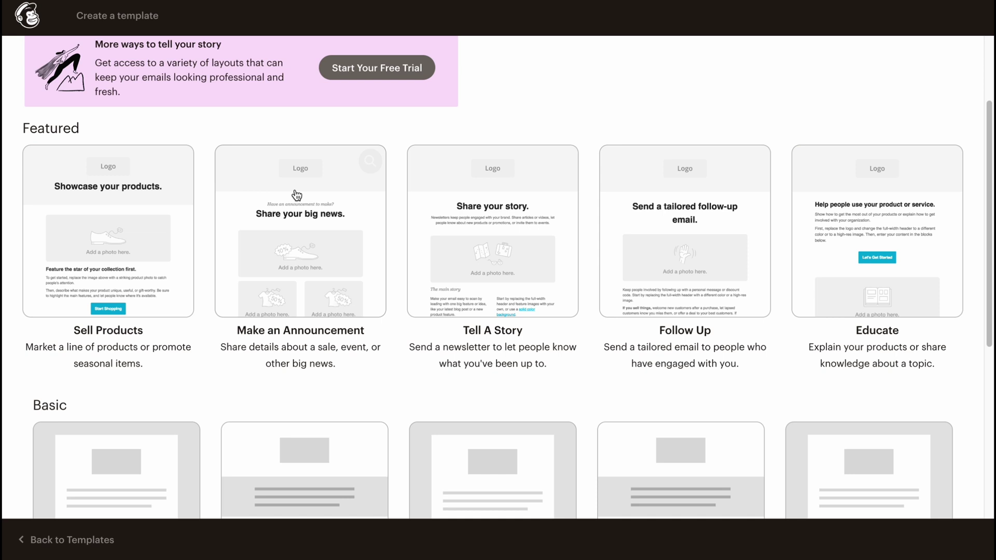
scroll(321, 307, "down", 5)
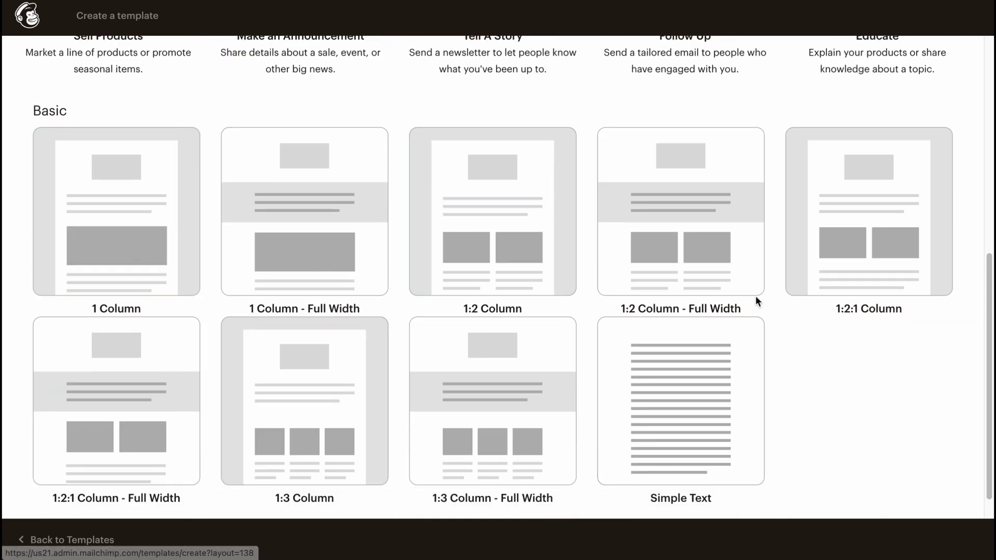
mouse_move(106, 350)
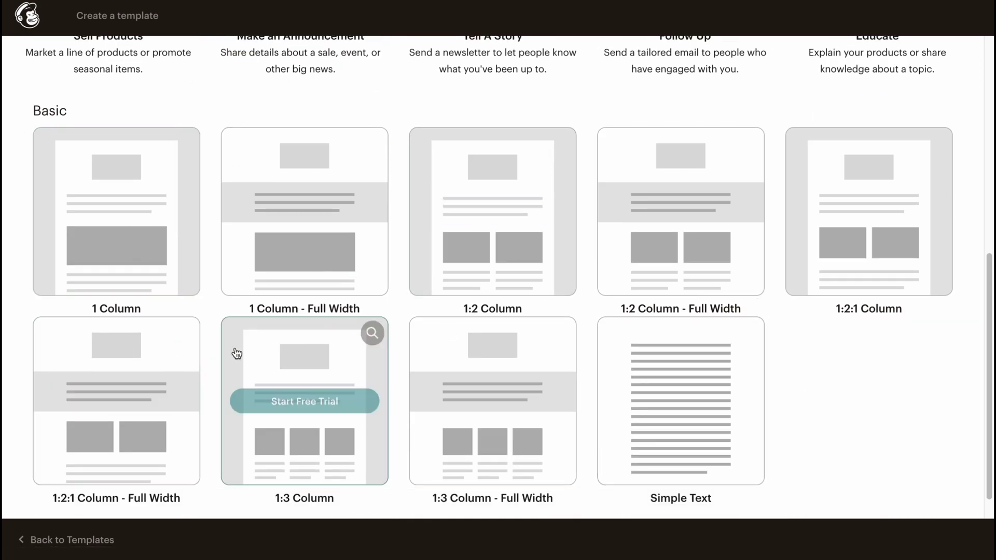
mouse_move(182, 207)
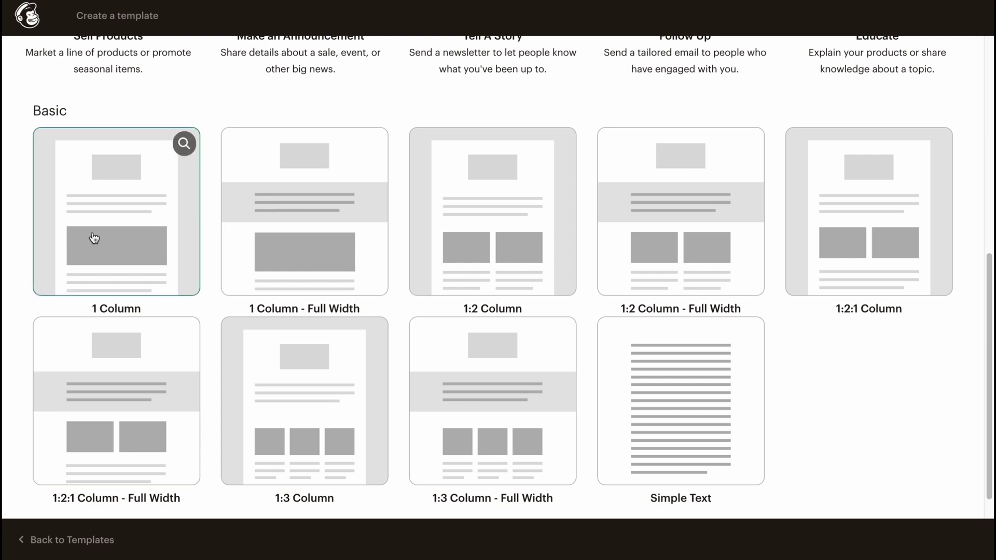
mouse_move(465, 236)
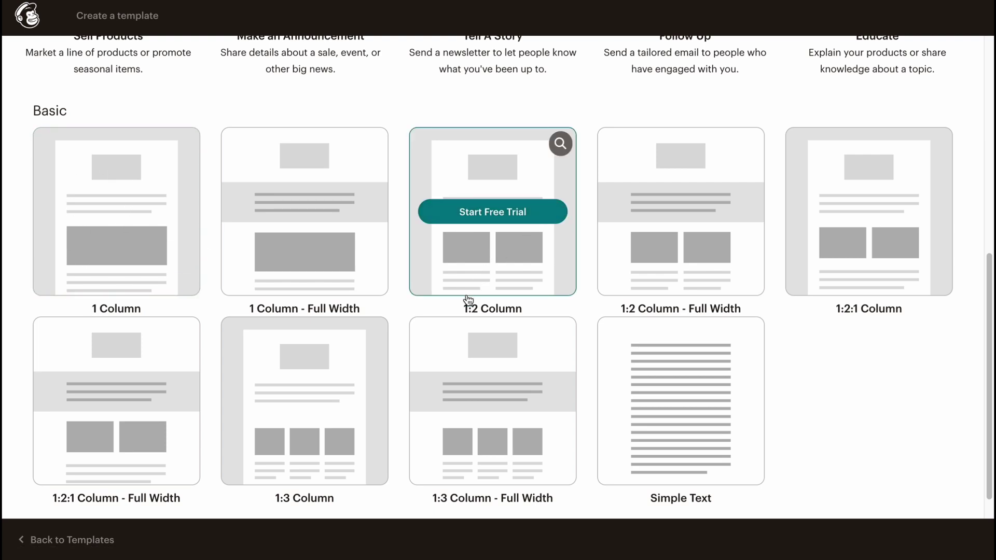
left_click(560, 144)
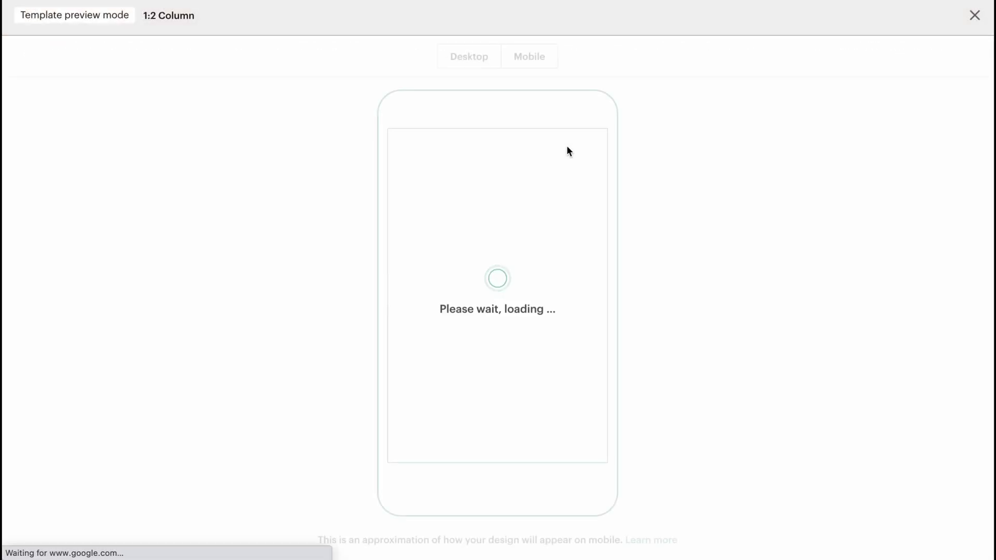
left_click(975, 15)
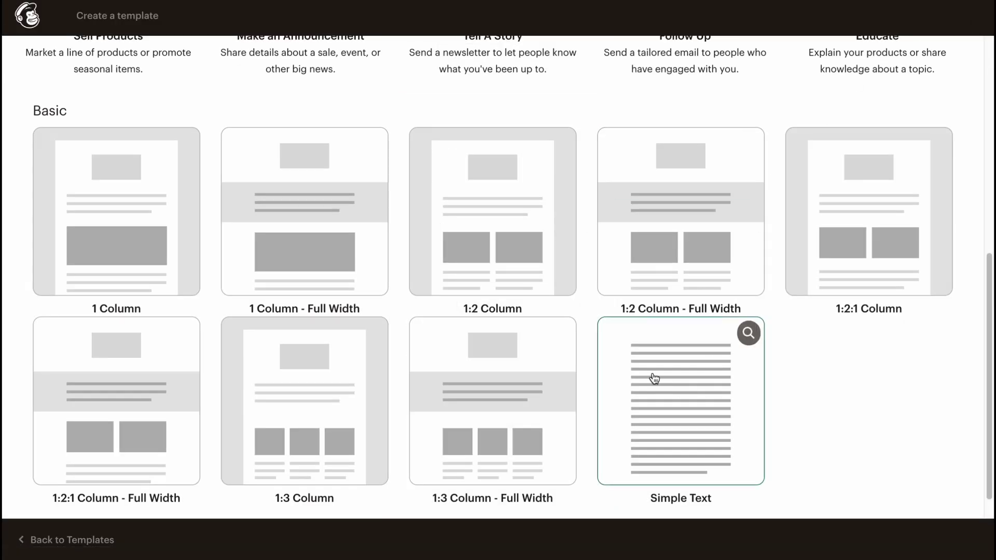
scroll(666, 354, "down", 1)
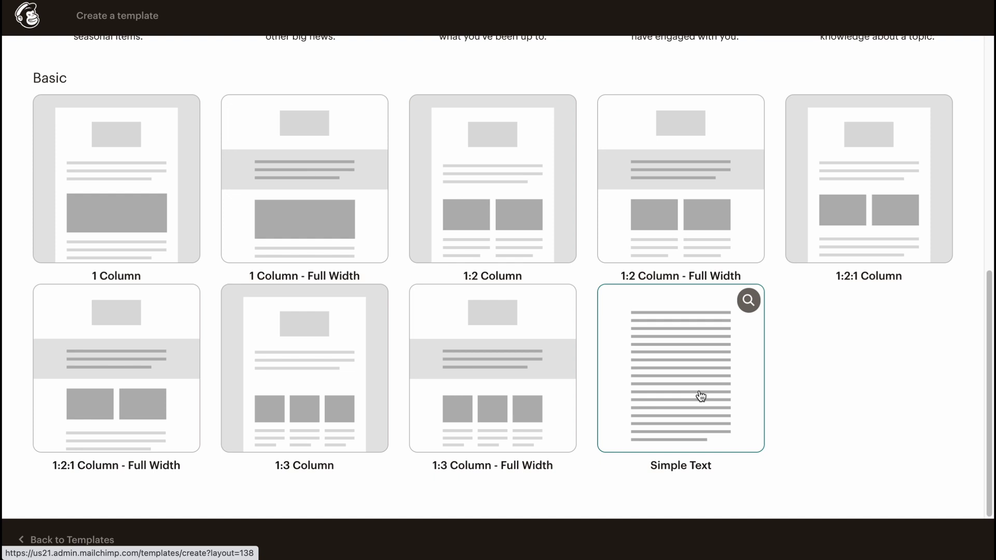
scroll(700, 396, "up", 8)
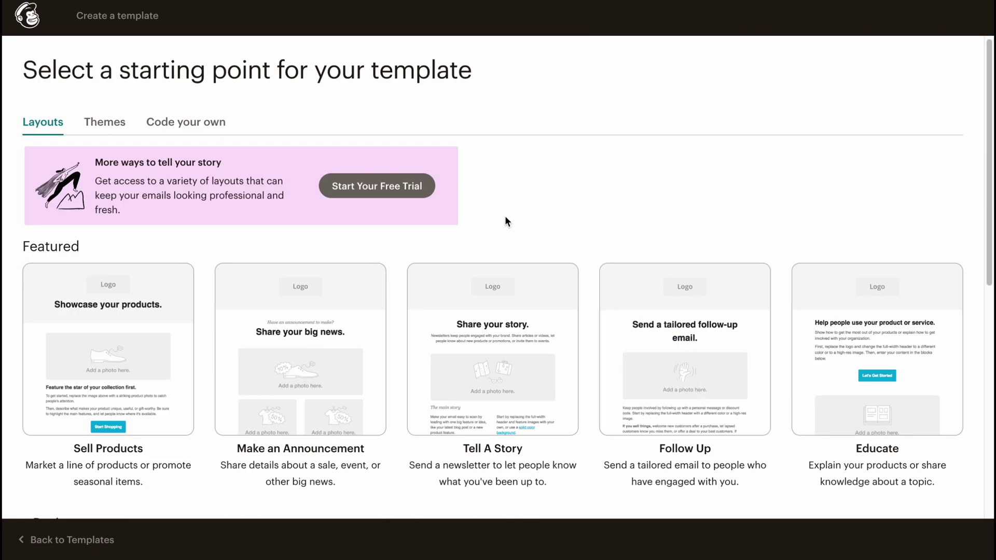
left_click(113, 123)
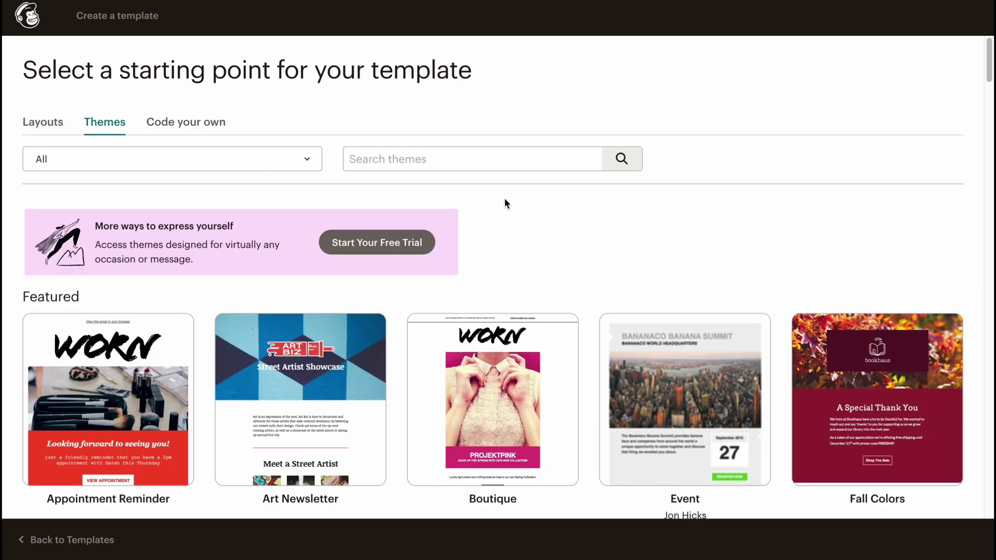
scroll(551, 211, "down", 3)
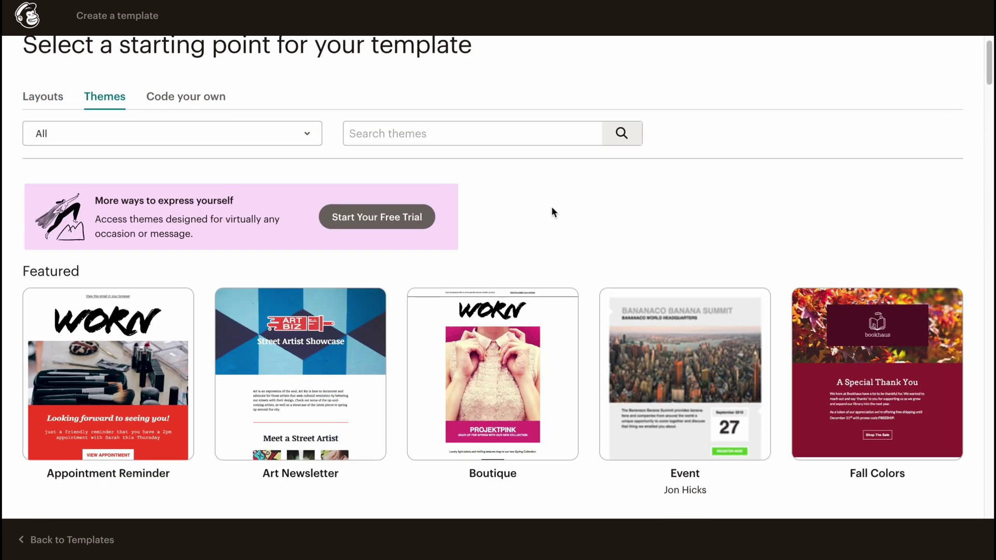
scroll(529, 199, "down", 1)
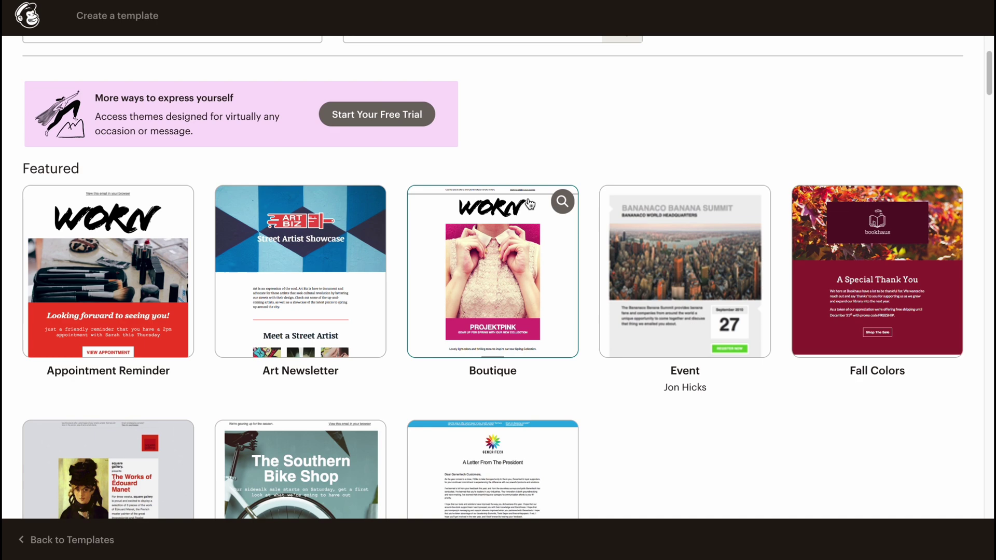
scroll(522, 200, "down", 3)
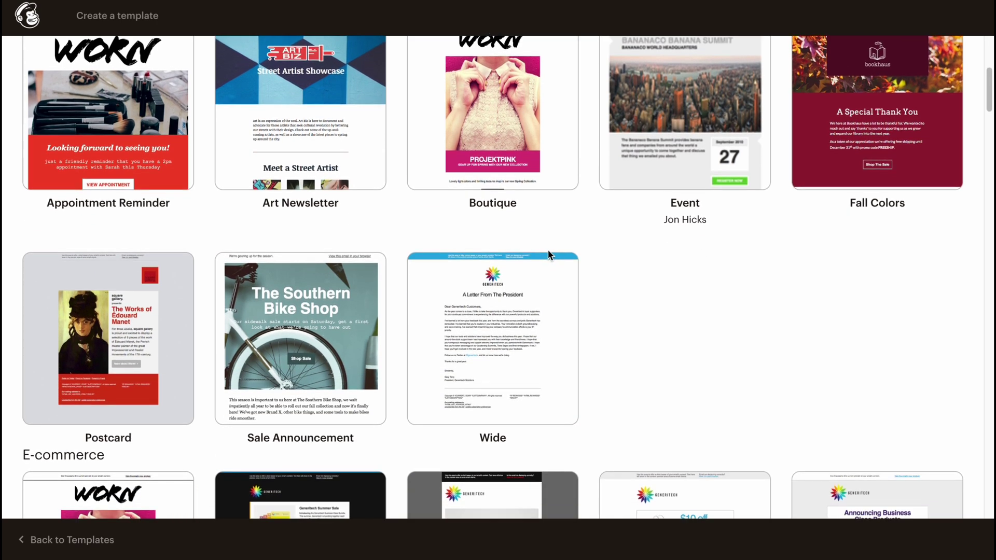
scroll(546, 259, "down", 3)
scroll(547, 257, "down", 3)
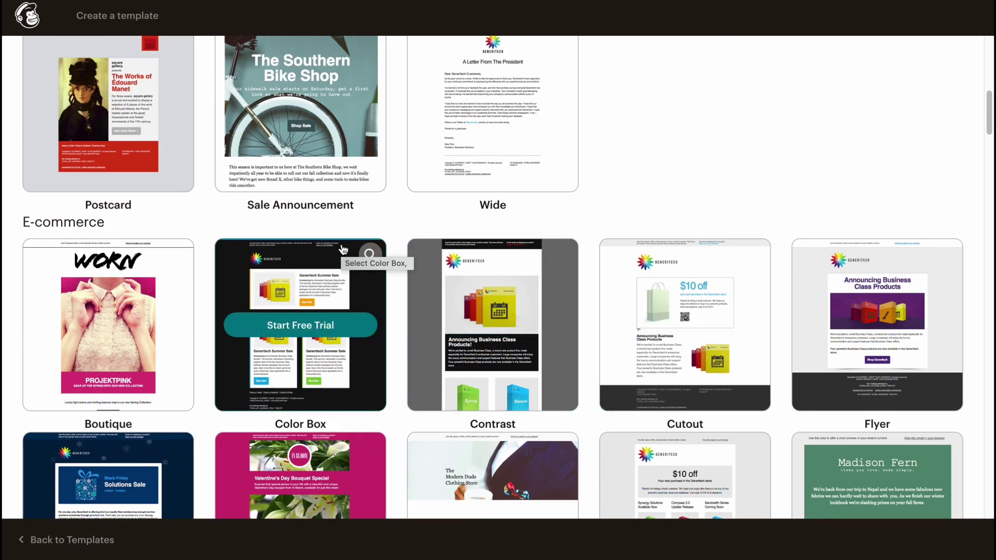
scroll(342, 250, "down", 8)
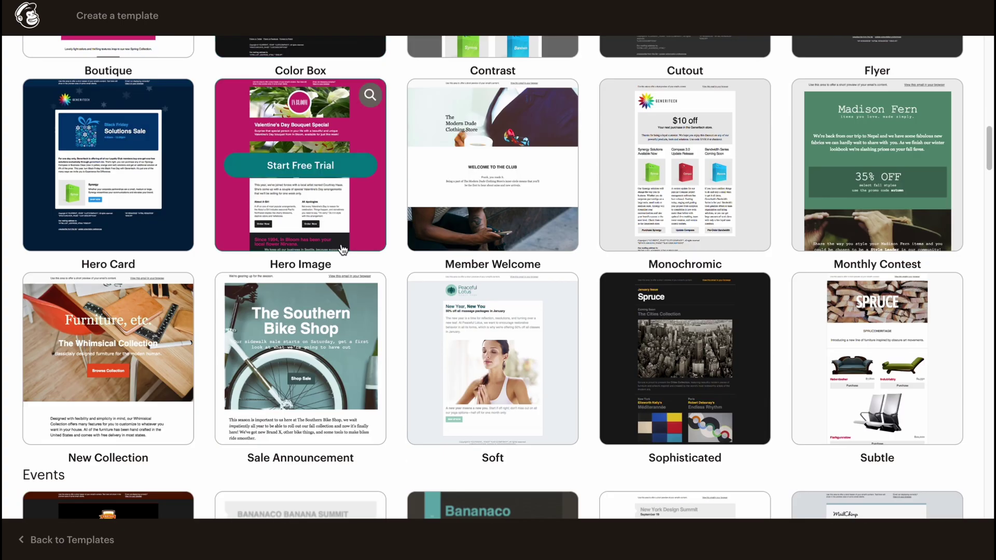
scroll(342, 250, "down", 2)
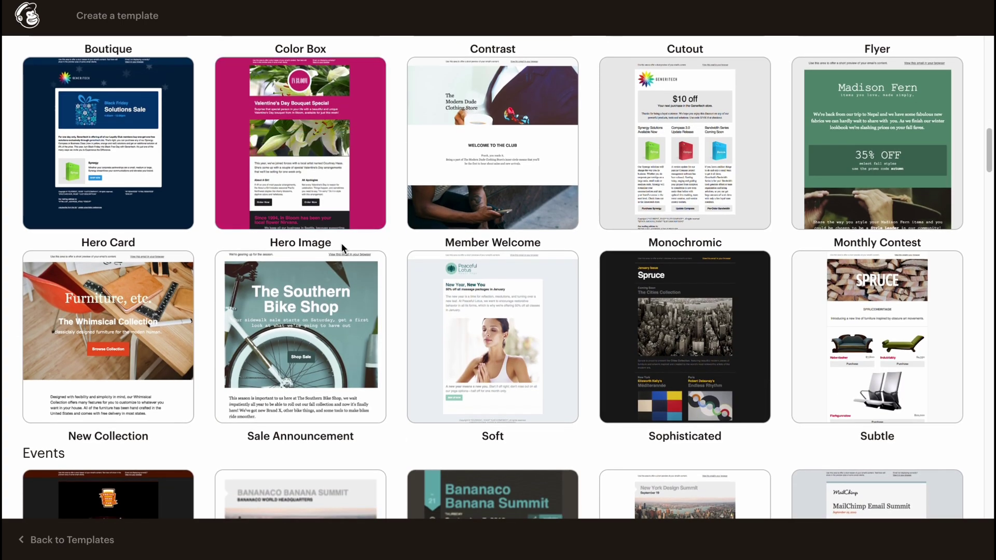
scroll(342, 248, "down", 4)
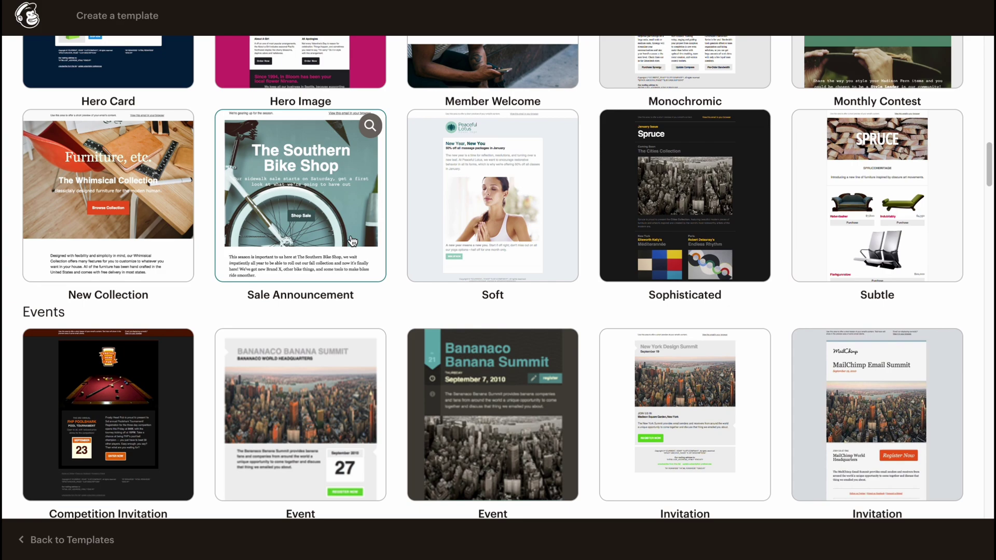
scroll(351, 236, "down", 8)
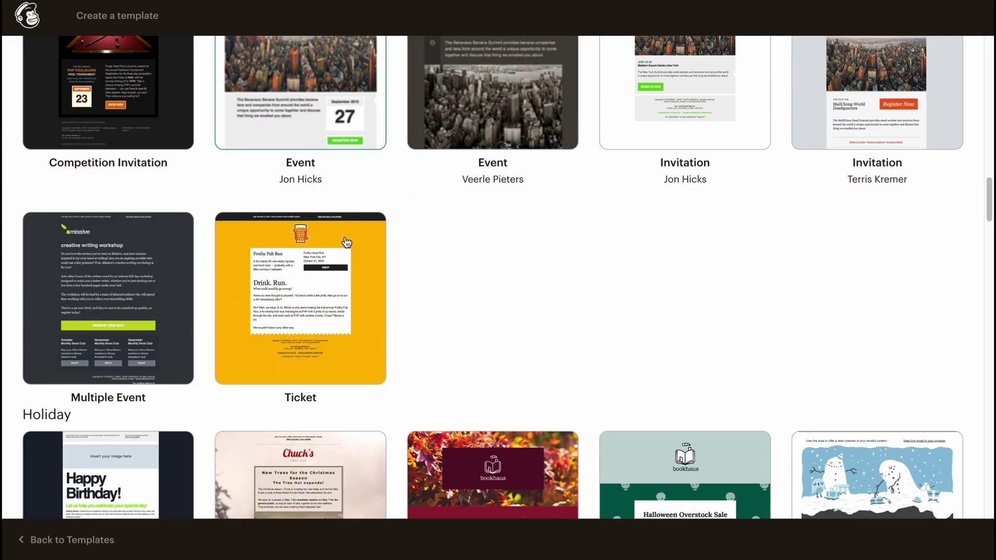
scroll(346, 243, "down", 20)
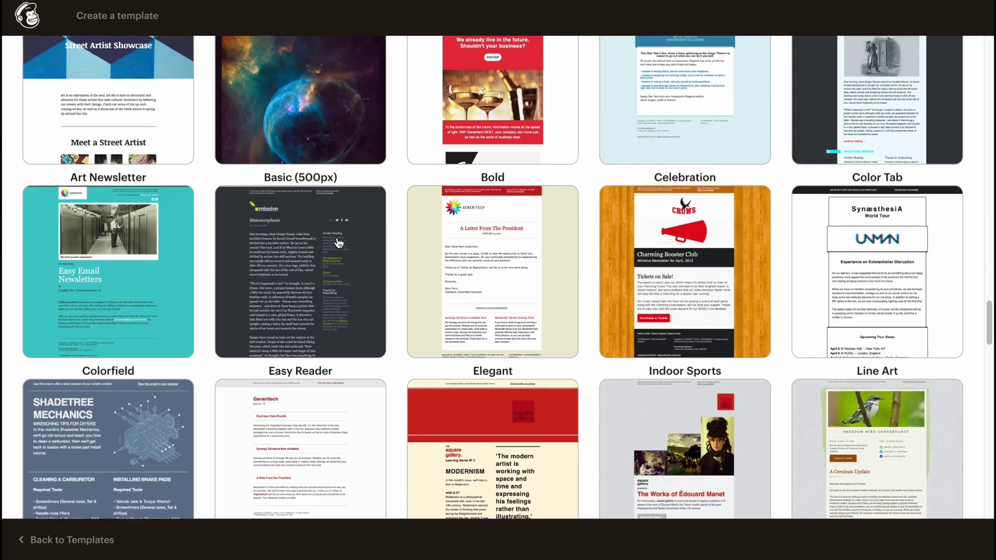
scroll(314, 248, "up", 20)
scroll(315, 249, "up", 20)
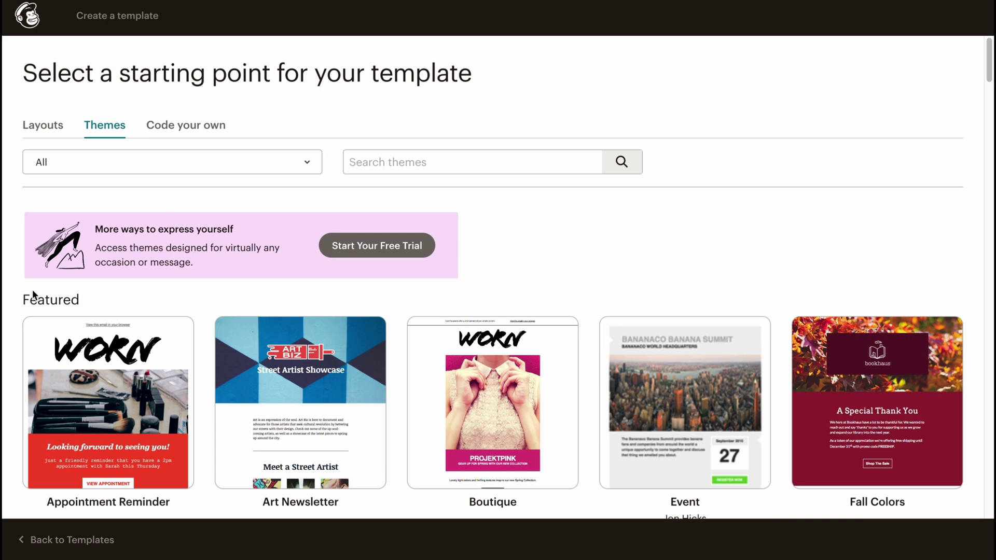
left_click_drag(13, 301, 137, 298)
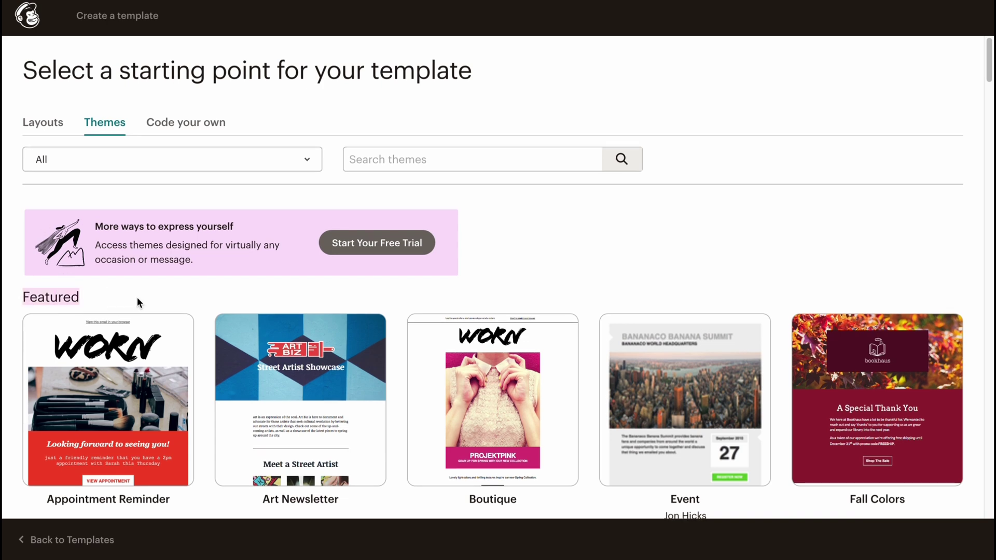
scroll(124, 306, "down", 3)
scroll(125, 306, "down", 6)
left_click_drag(25, 315, 151, 313)
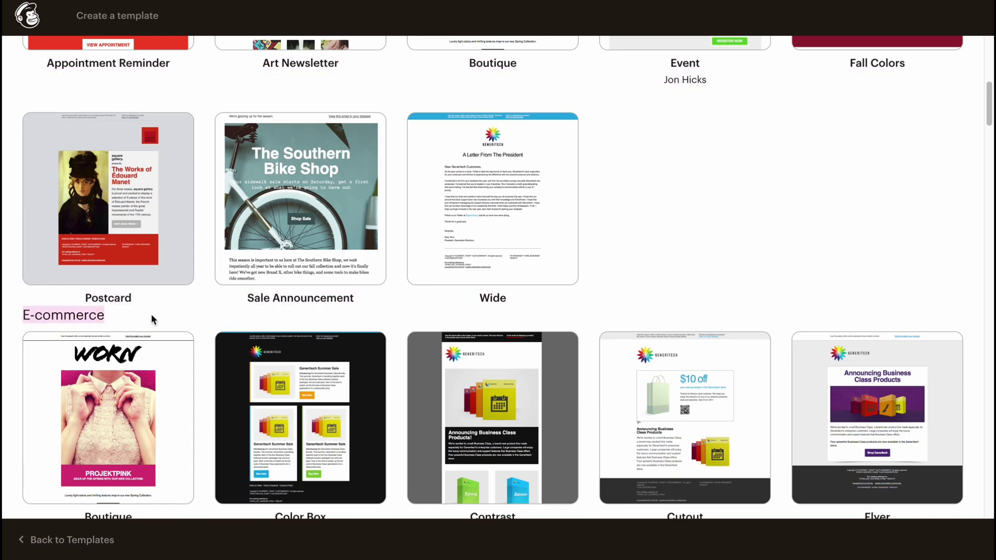
scroll(58, 199, "down", 18)
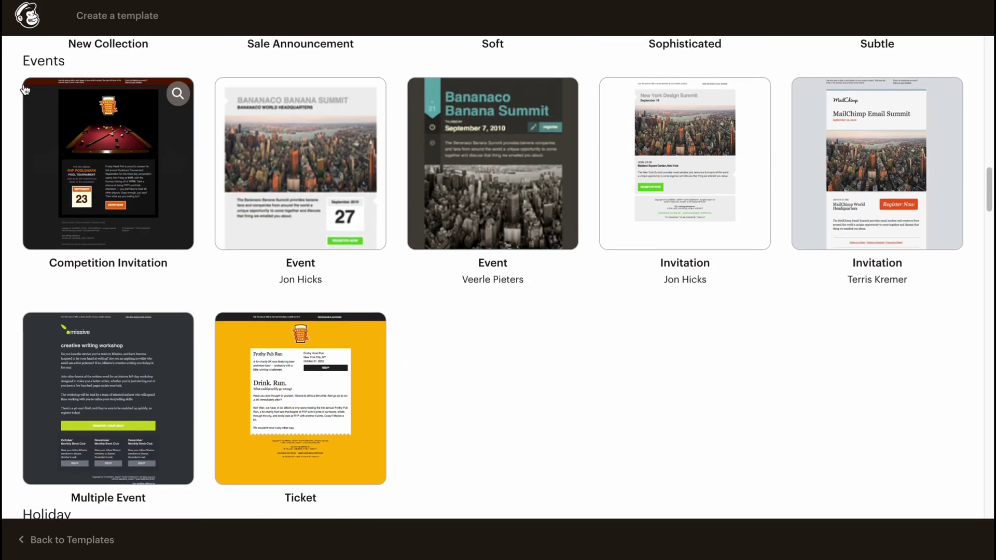
left_click_drag(16, 40, 63, 58)
scroll(76, 313, "down", 2)
scroll(75, 313, "down", 16)
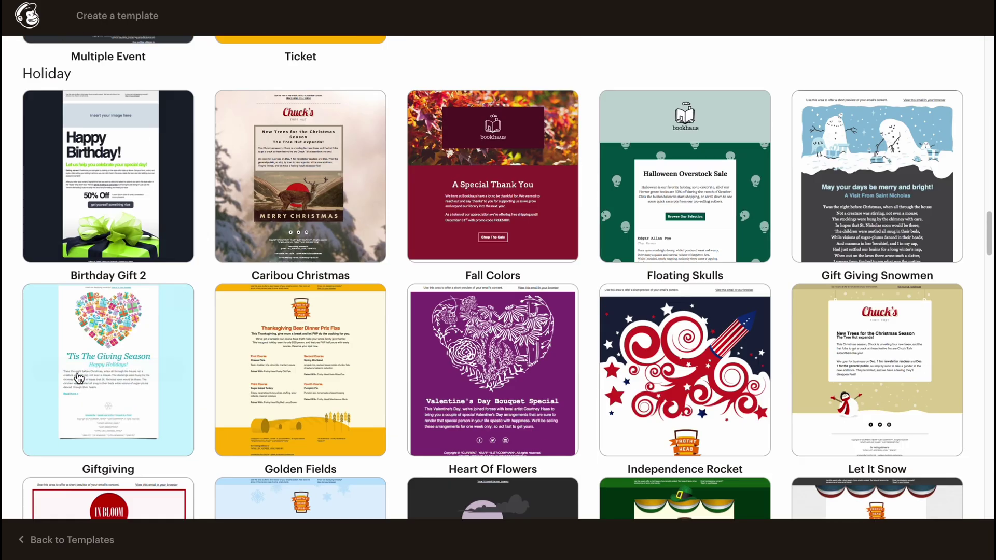
scroll(70, 346, "down", 16)
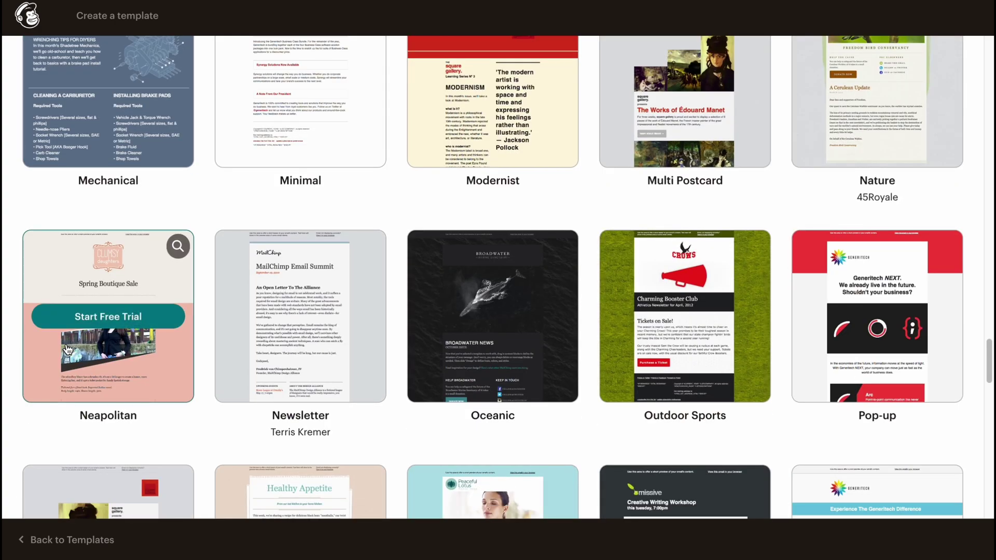
scroll(67, 345, "down", 7)
scroll(425, 298, "down", 4)
scroll(433, 327, "down", 6)
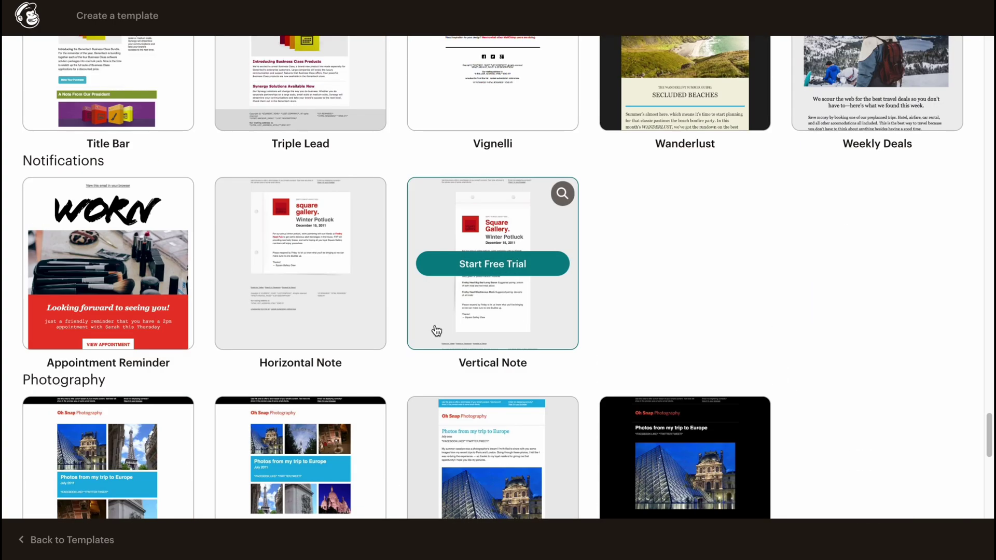
scroll(462, 289, "up", 7)
scroll(461, 289, "up", 7)
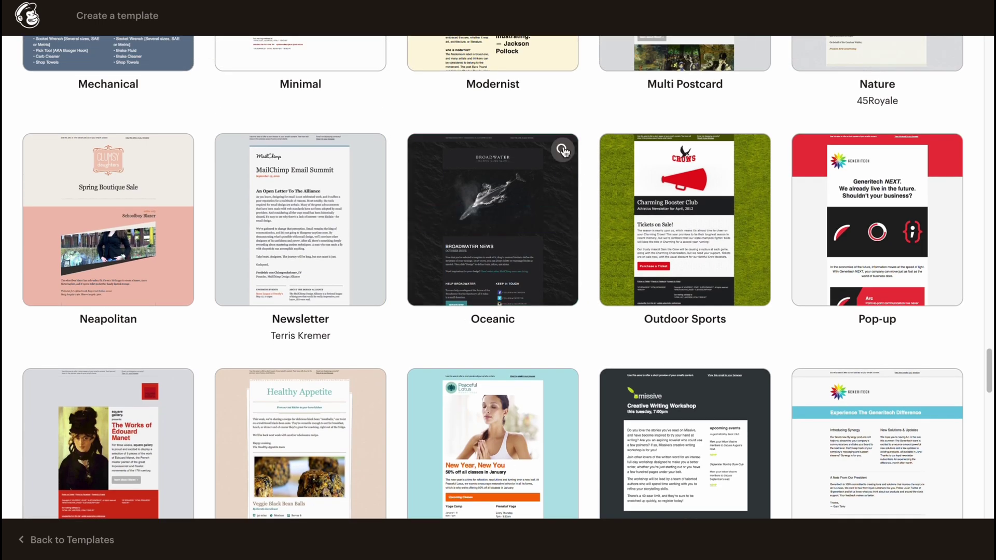
Step: Preview the Oceanic theme, then close it and scroll down the theme gallery
left_click(563, 150)
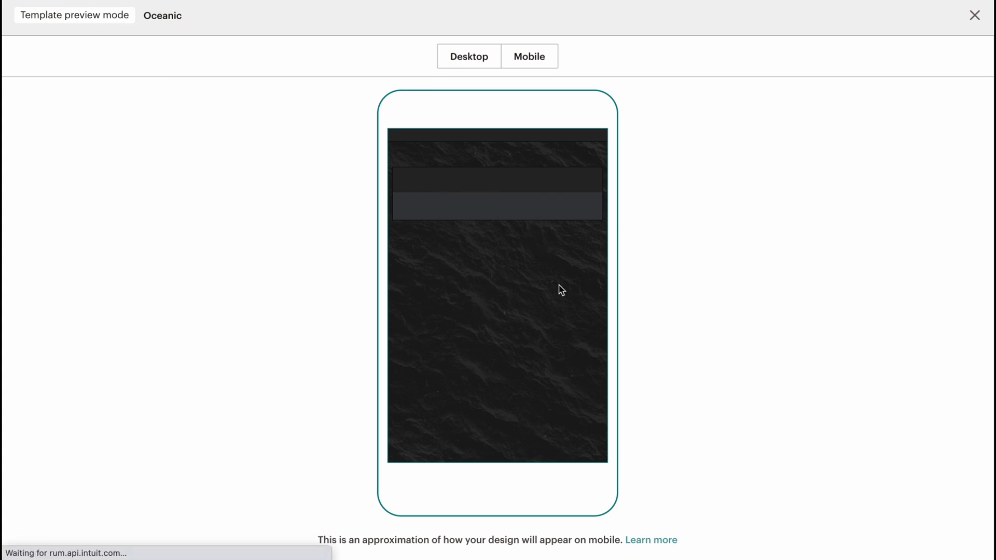
key("Escape")
scroll(484, 347, "down", 2)
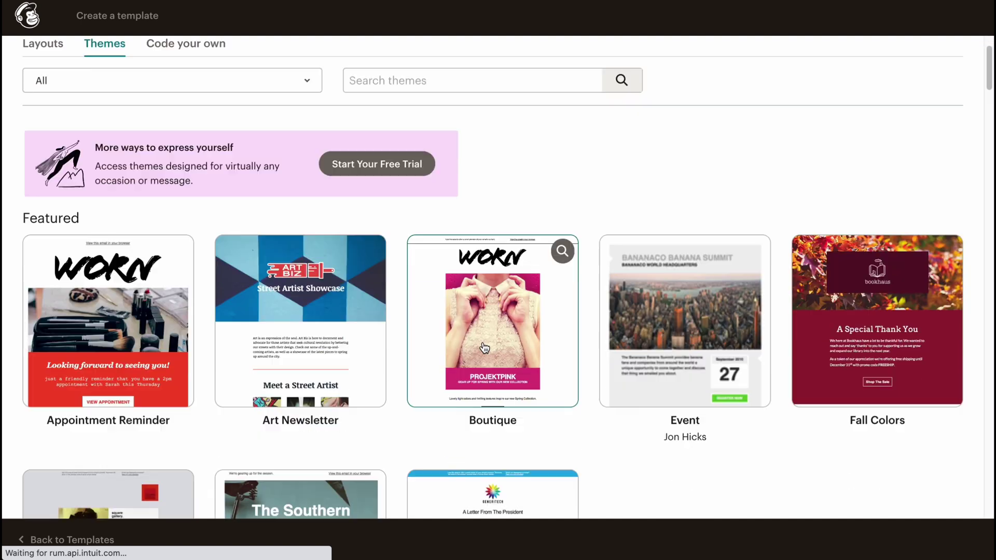
scroll(484, 348, "down", 3)
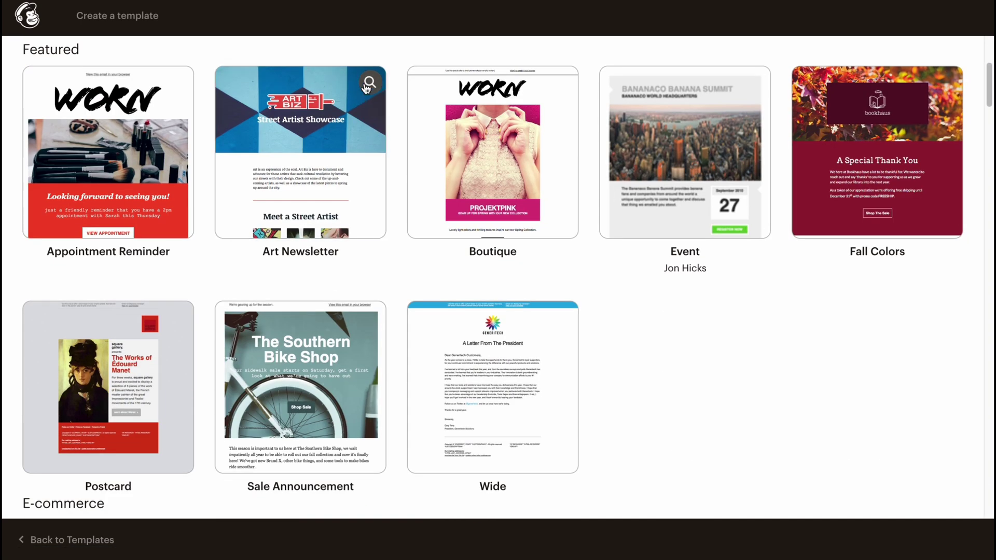
Step: Preview the Art Newsletter 'Street Artist Showcase' theme and view it as Mobile
left_click(368, 84)
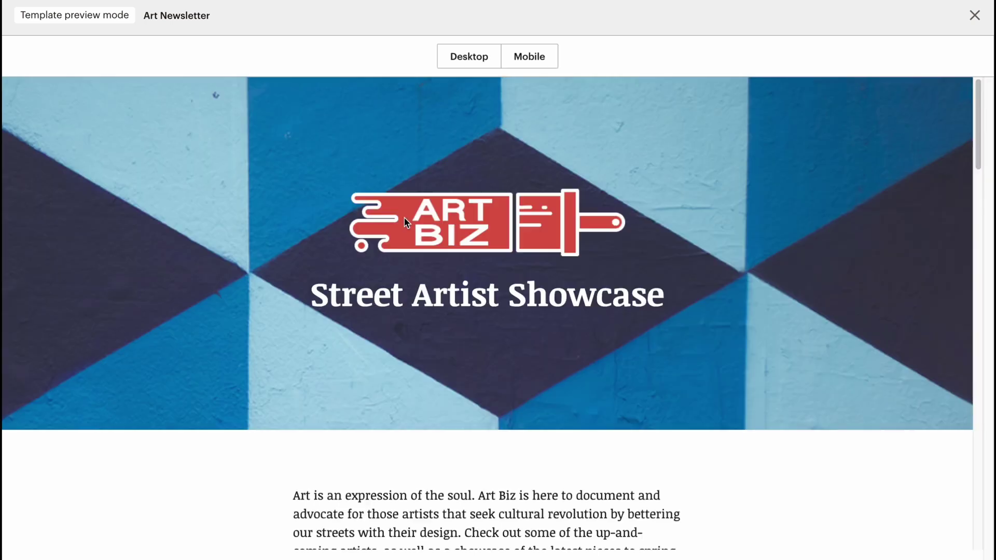
scroll(406, 222, "down", 20)
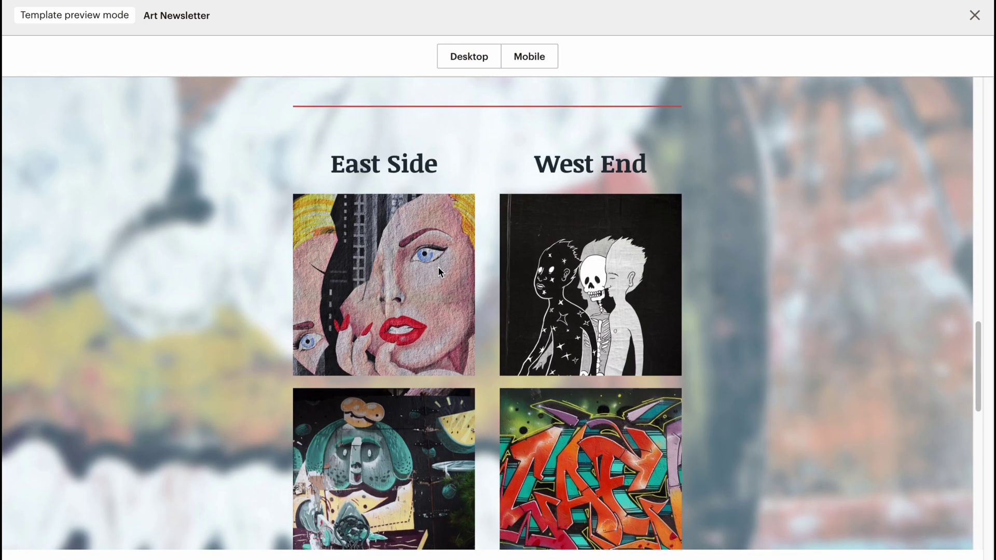
scroll(437, 270, "down", 15)
scroll(439, 268, "up", 20)
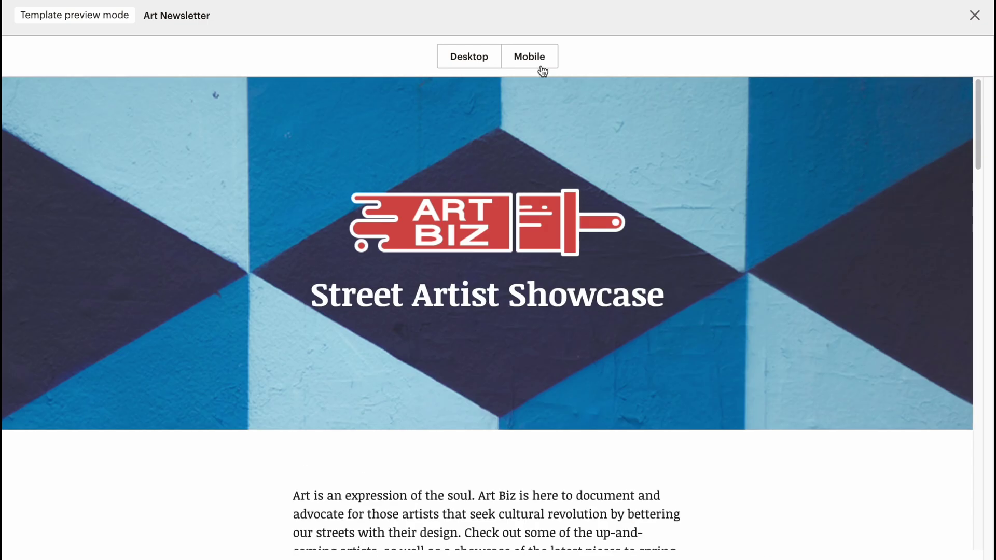
left_click(536, 58)
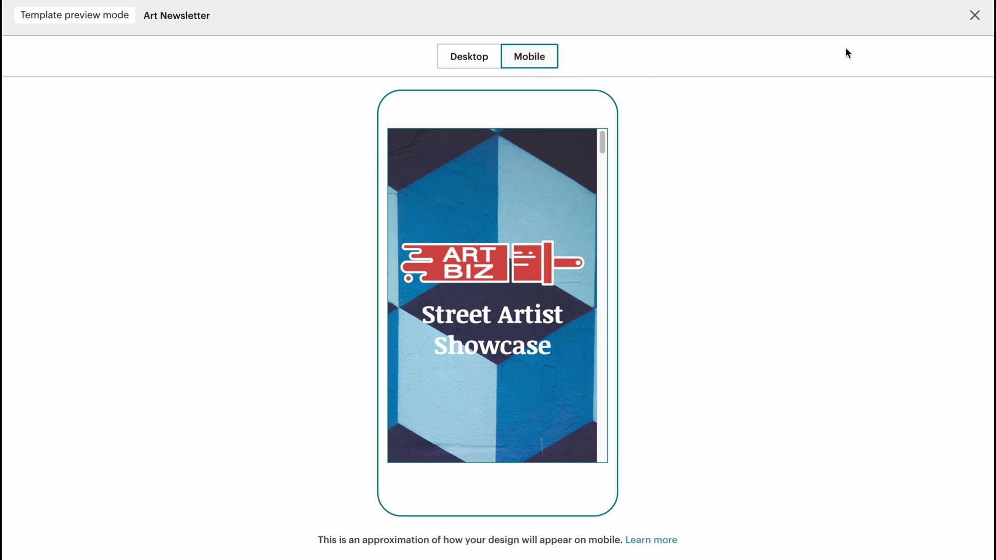
Step: Close the Art Newsletter preview, flip from Layouts back to Themes, and scroll the gallery
left_click(975, 16)
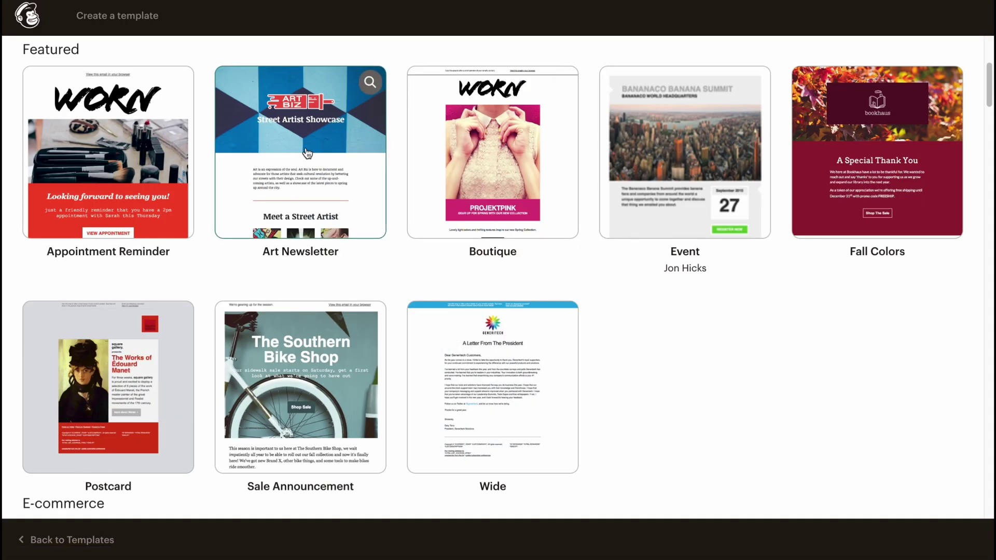
scroll(310, 236, "up", 4)
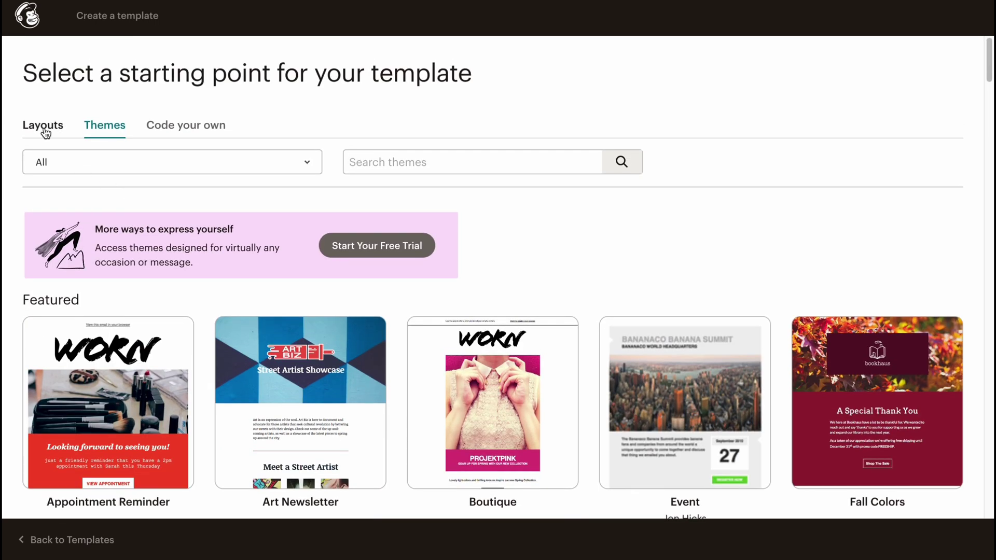
left_click(42, 126)
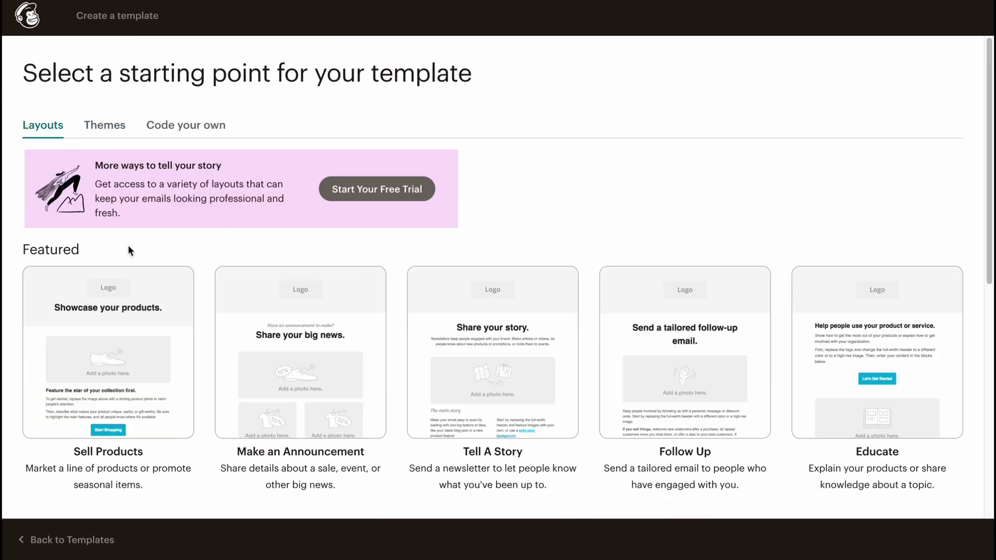
left_click(91, 126)
scroll(394, 251, "down", 6)
scroll(398, 250, "down", 4)
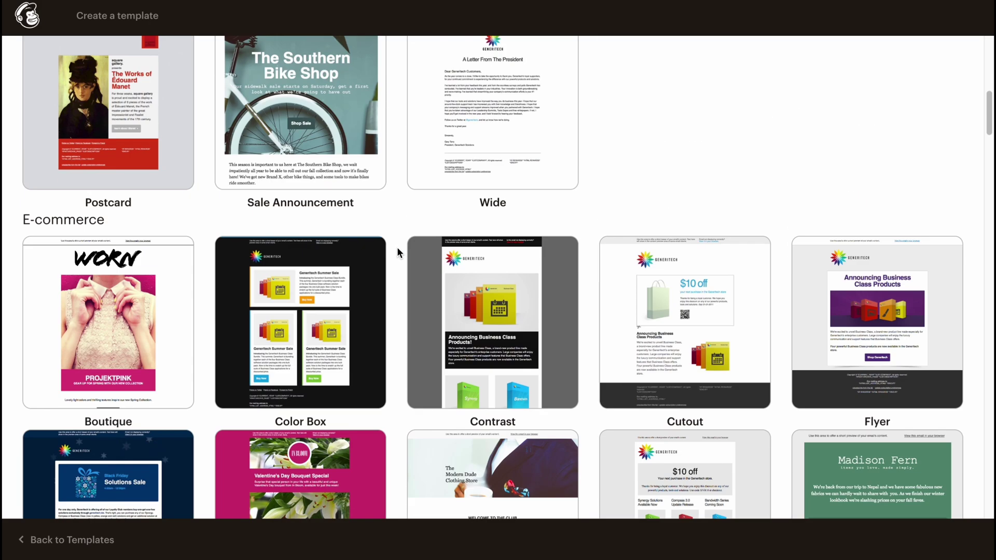
scroll(363, 218, "up", 10)
Step: Show Code your own and highlight its Paste in code, Import HTML and Import zip options
left_click(207, 130)
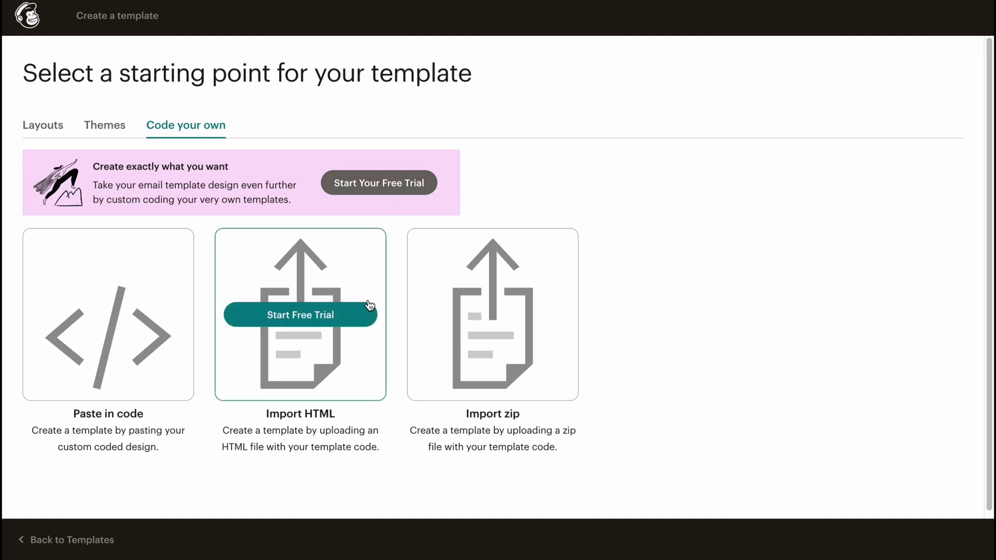
left_click_drag(69, 422, 148, 415)
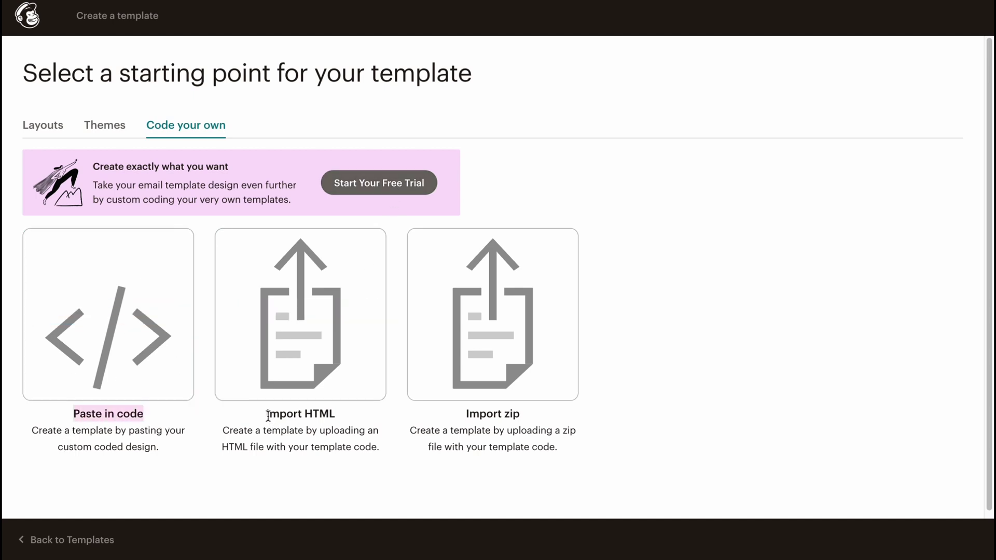
left_click_drag(268, 416, 337, 414)
left_click_drag(460, 417, 555, 413)
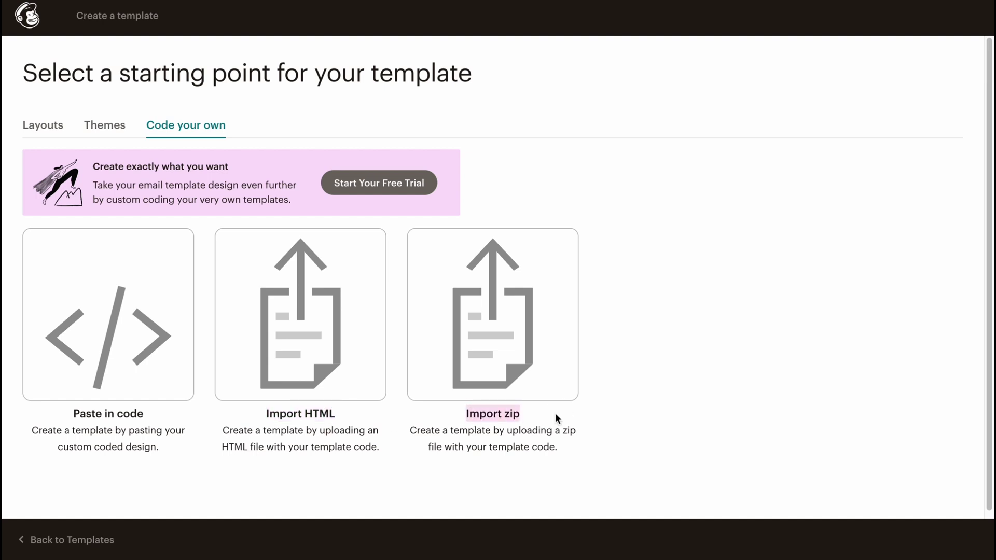
left_click(685, 362)
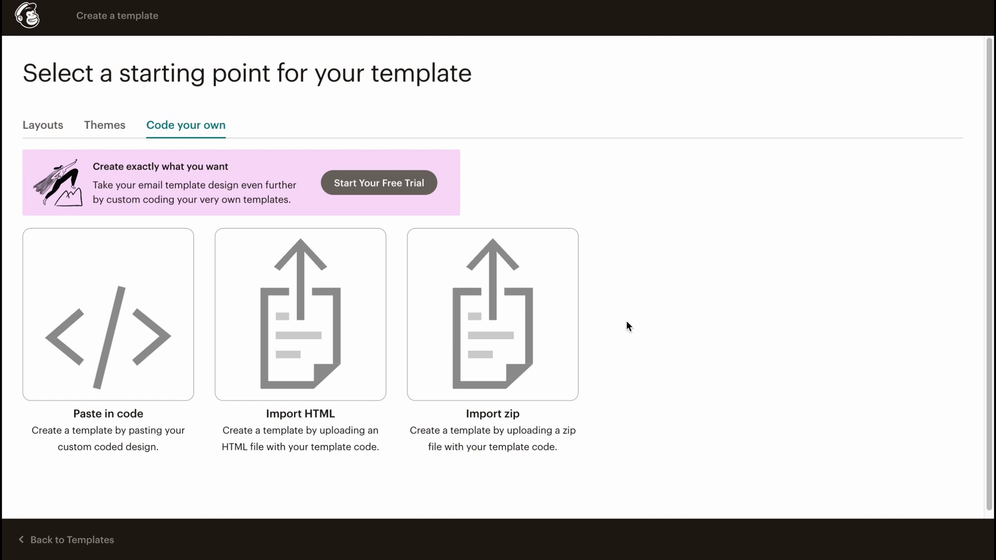
scroll(625, 322, "down", 1)
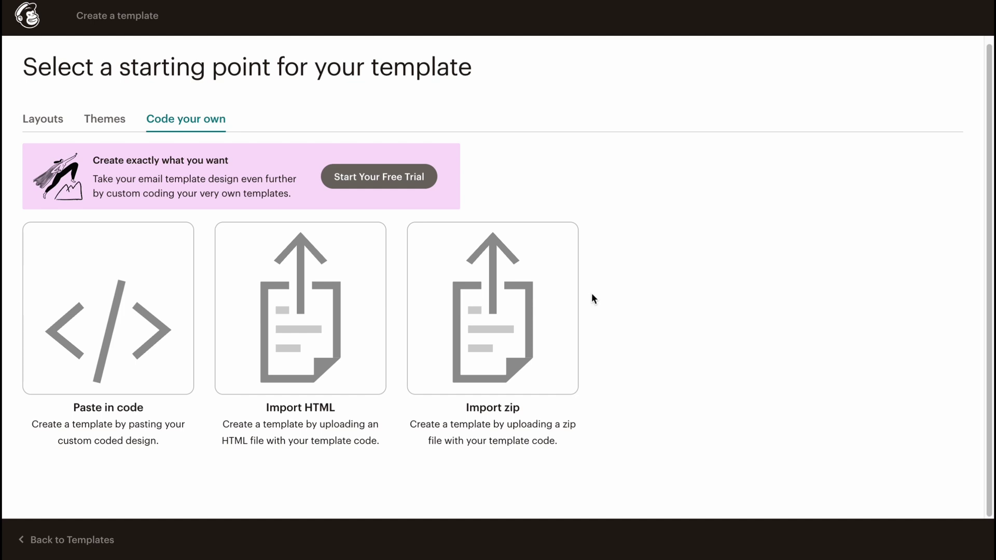
Step: Return to Themes and scroll through the E-commerce themes like Contrast, Hero Card and Monthly Contest
left_click(121, 132)
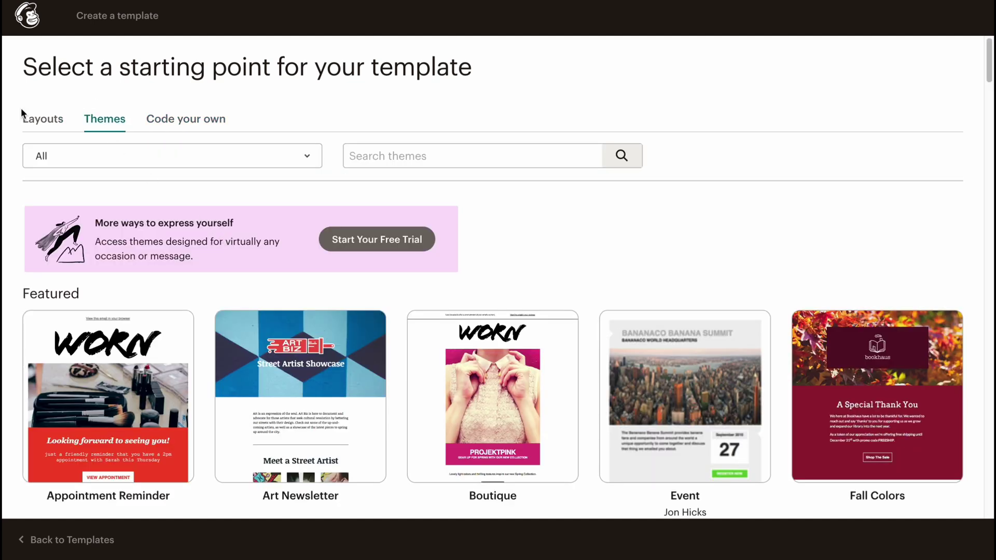
left_click(39, 122)
left_click(108, 128)
scroll(338, 254, "down", 10)
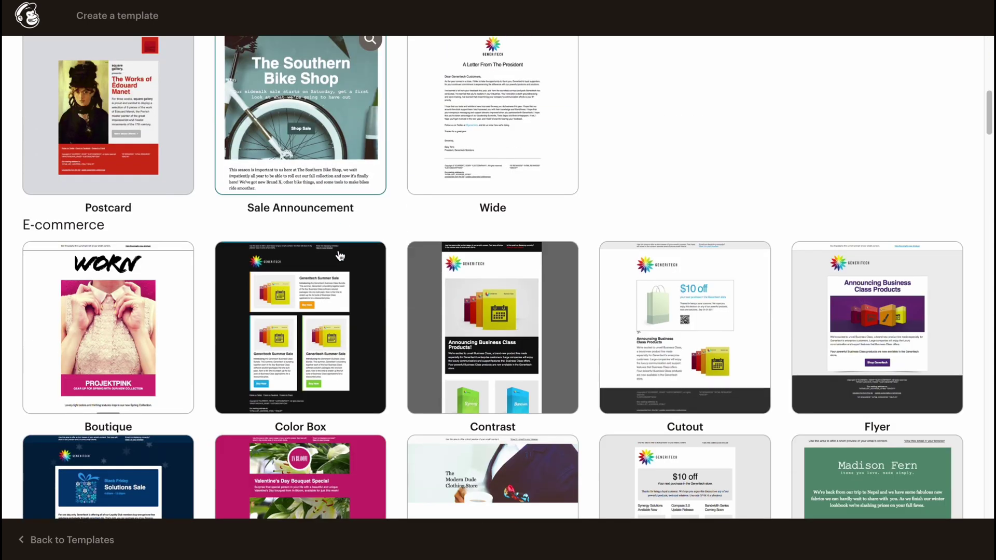
scroll(338, 254, "down", 4)
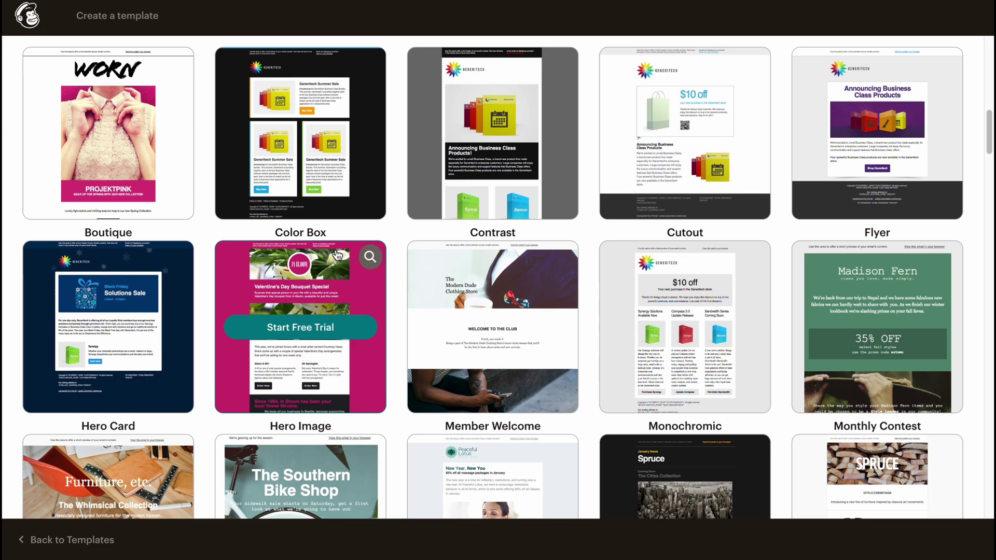
scroll(337, 254, "down", 10)
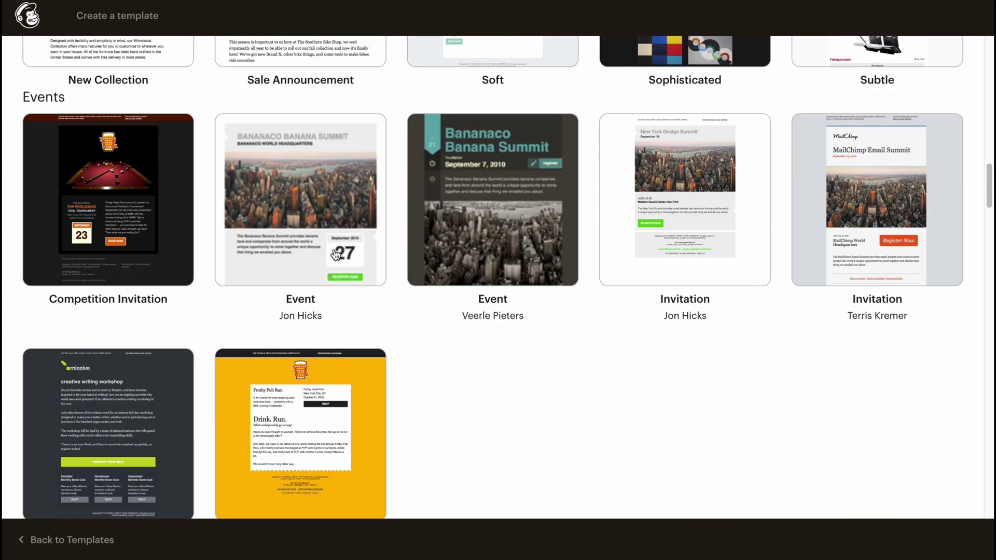
scroll(536, 367, "up", 20)
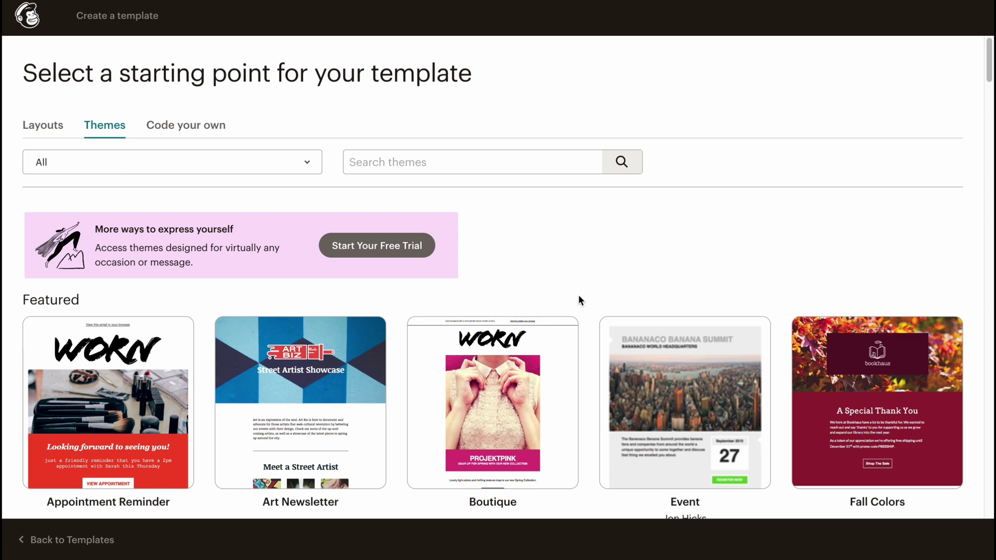
scroll(586, 303, "down", 2)
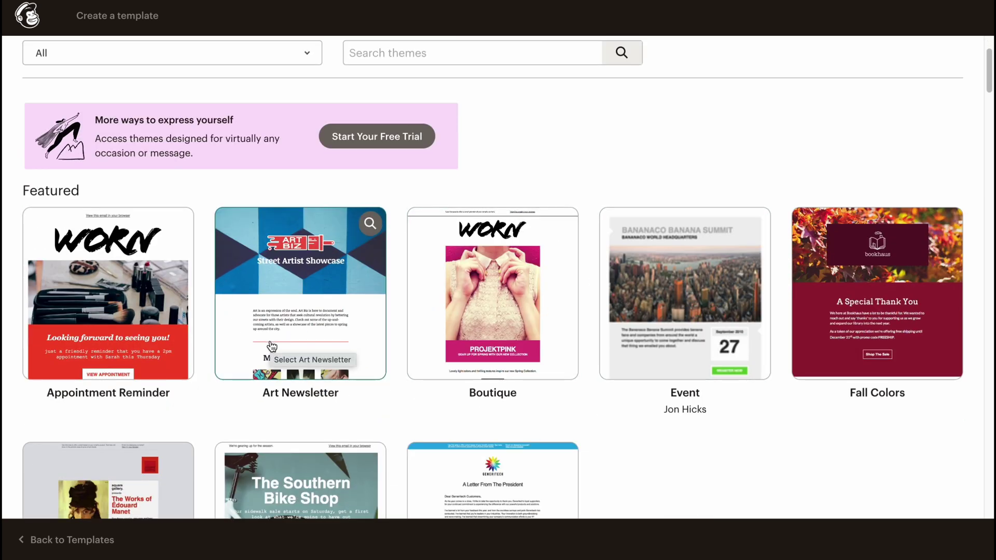
scroll(299, 357, "down", 1)
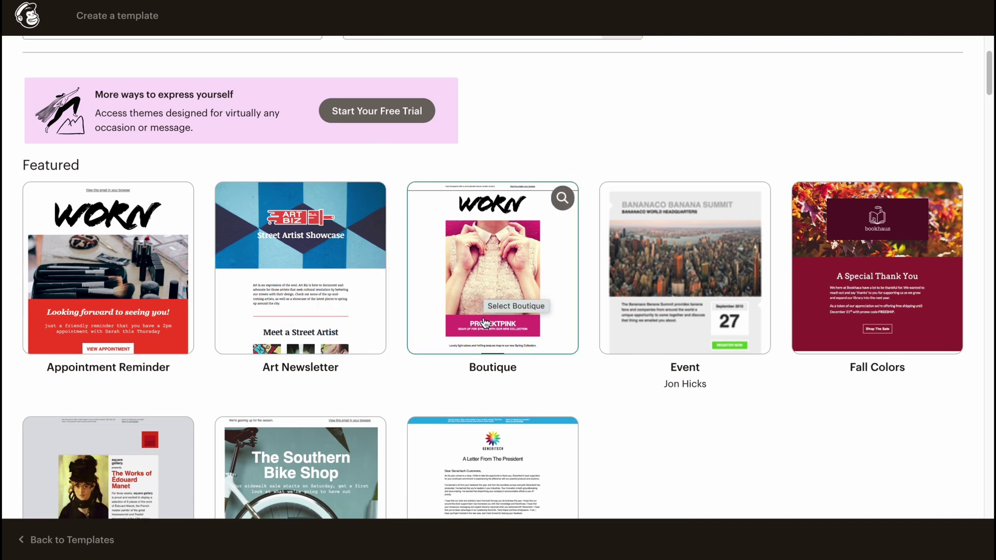
scroll(485, 293, "down", 5)
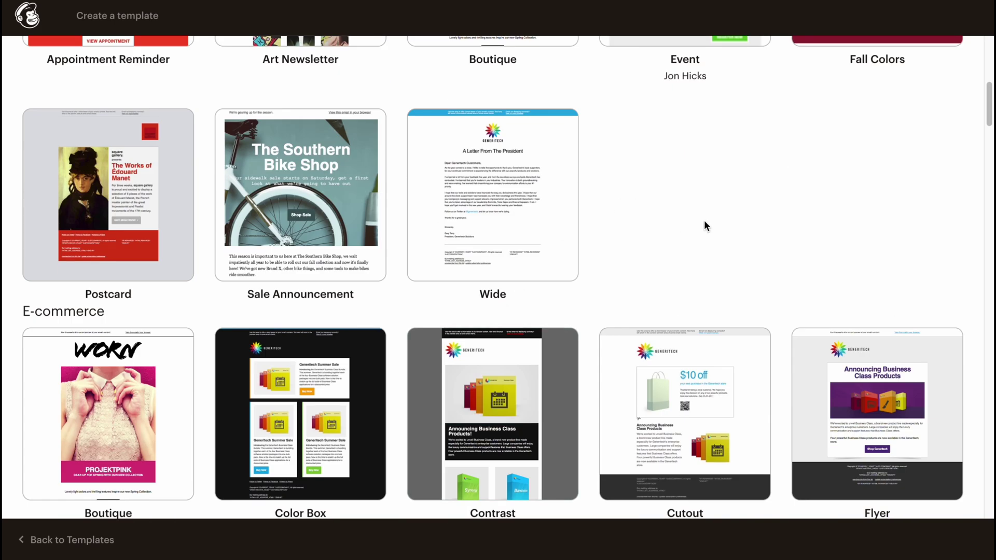
scroll(704, 219, "down", 2)
scroll(656, 148, "down", 2)
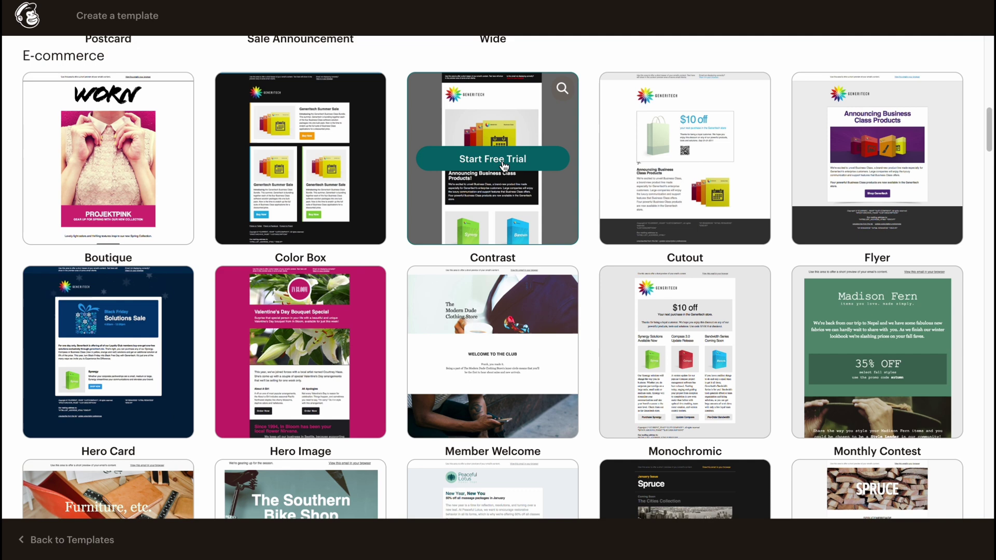
scroll(474, 150, "down", 1)
scroll(501, 330, "down", 2)
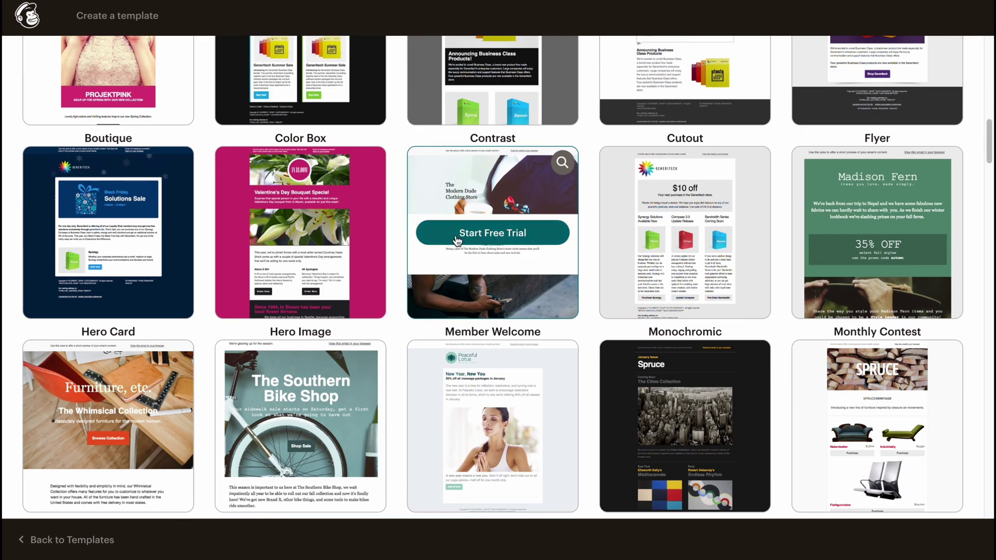
left_click(503, 240)
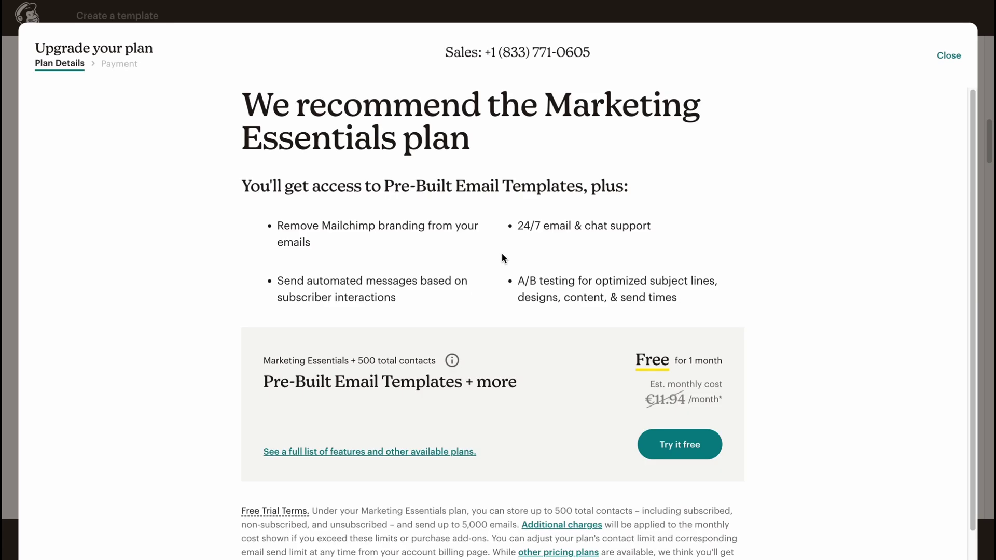
scroll(502, 257, "down", 1)
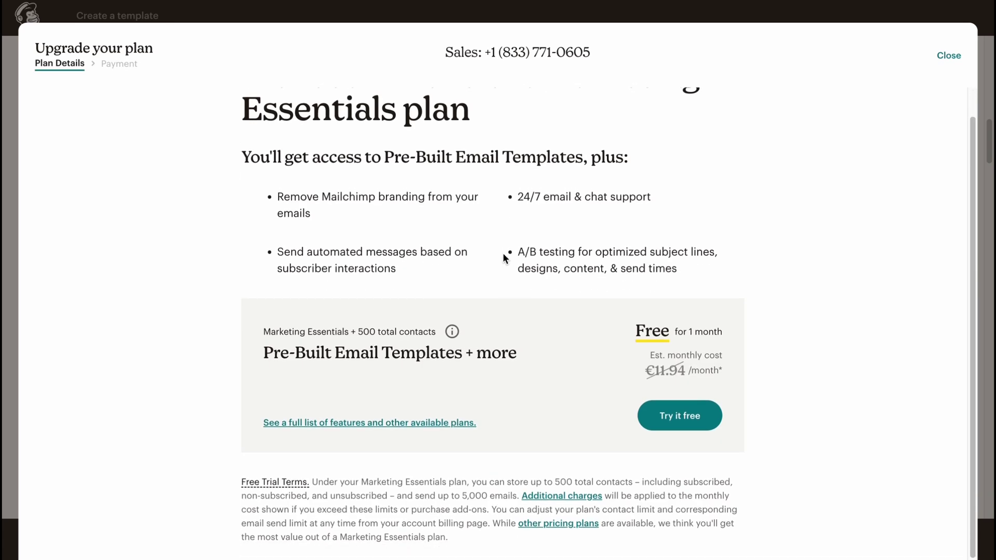
left_click_drag(636, 334, 725, 339)
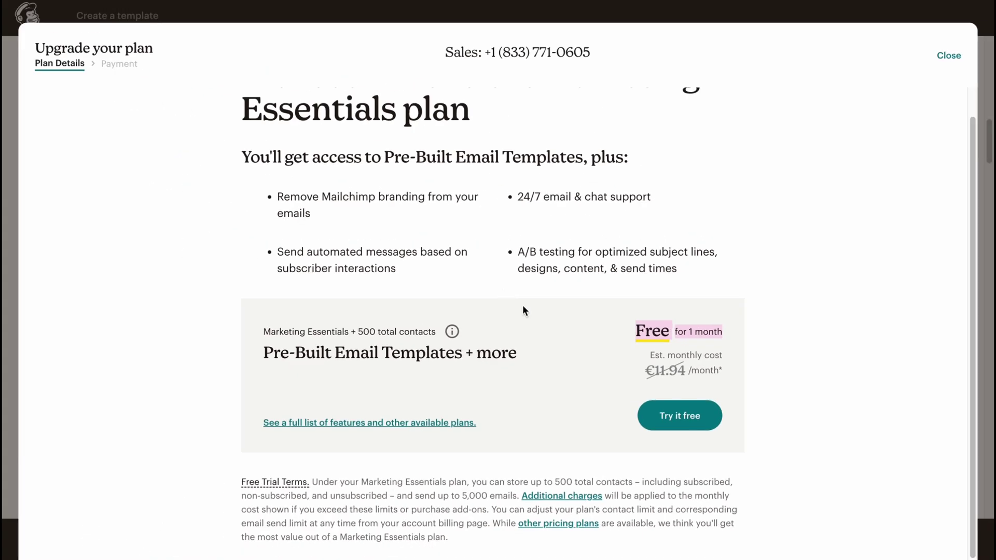
left_click_drag(656, 372, 681, 370)
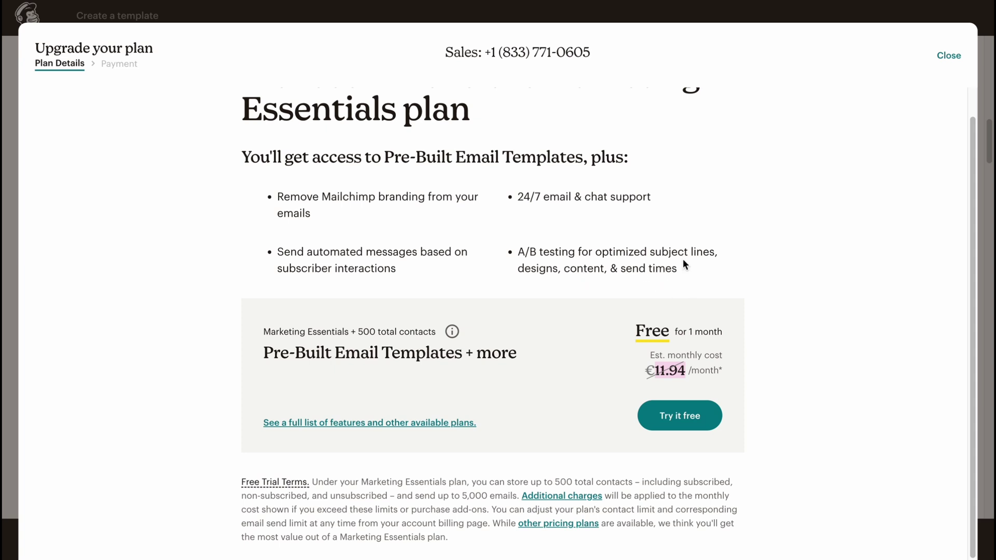
Step: Close the plan upgrade offer and return to the template gallery
left_click(949, 55)
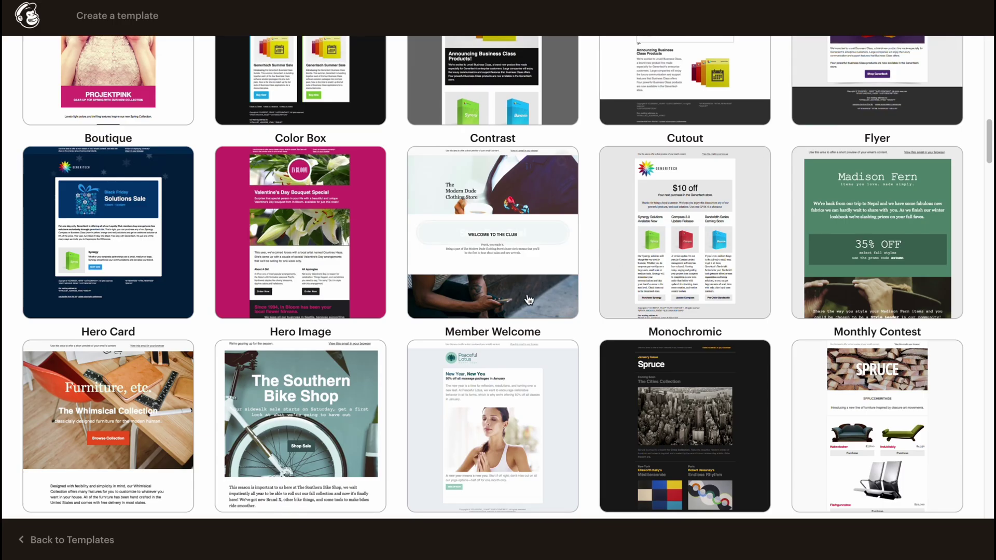
scroll(574, 313, "up", 6)
scroll(570, 311, "down", 4)
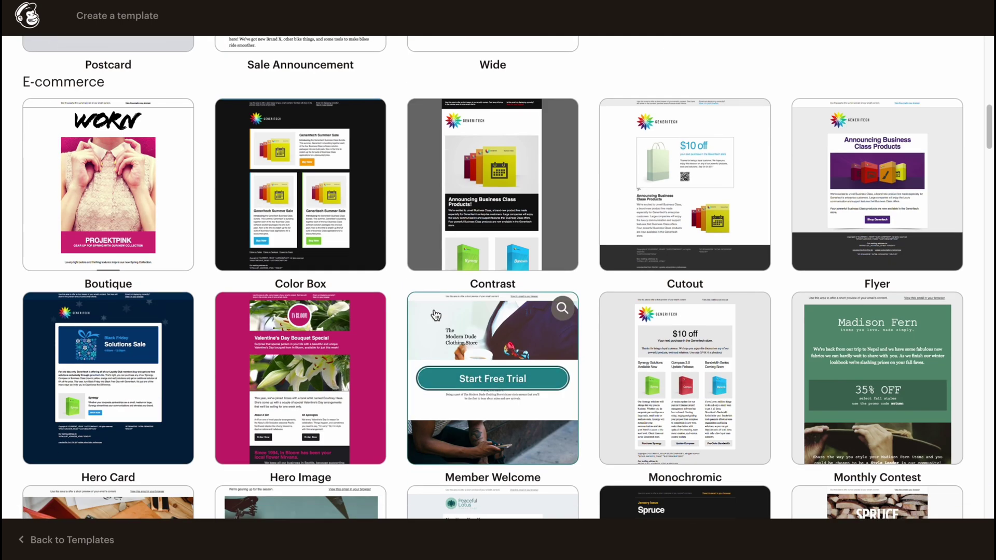
scroll(493, 313, "up", 15)
Step: Switch to Layouts and scroll to the Basic section, from 1 Column to Simple Text
left_click(42, 125)
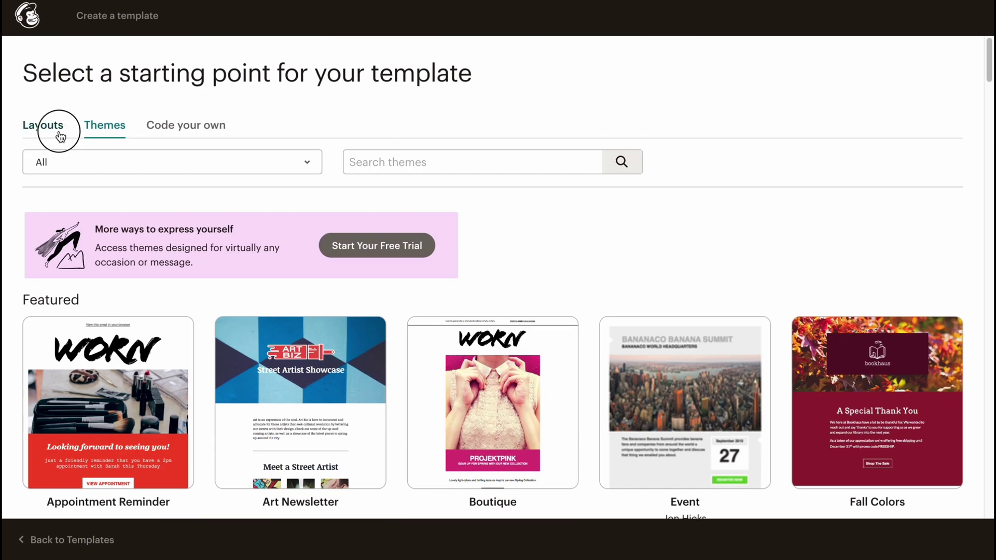
scroll(208, 331, "down", 1)
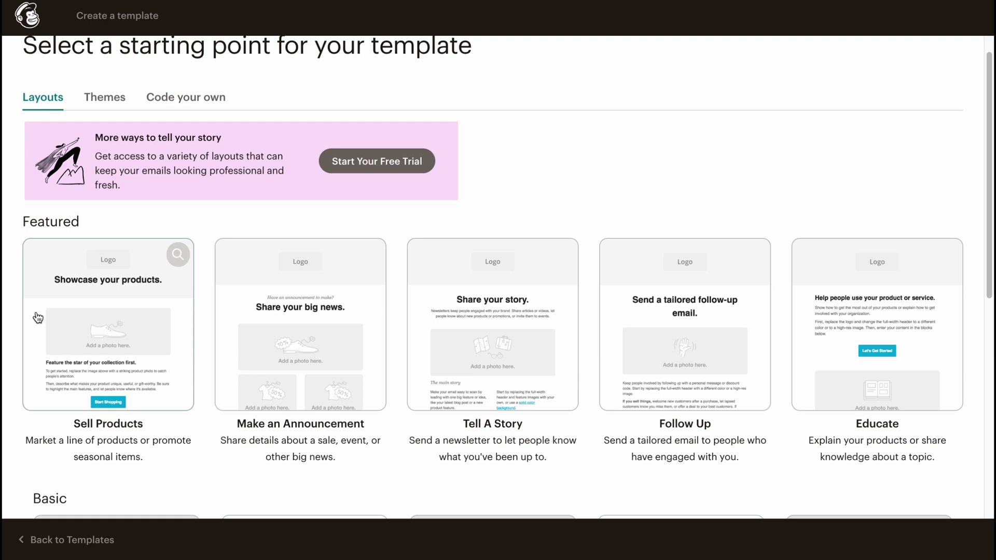
scroll(125, 324, "down", 2)
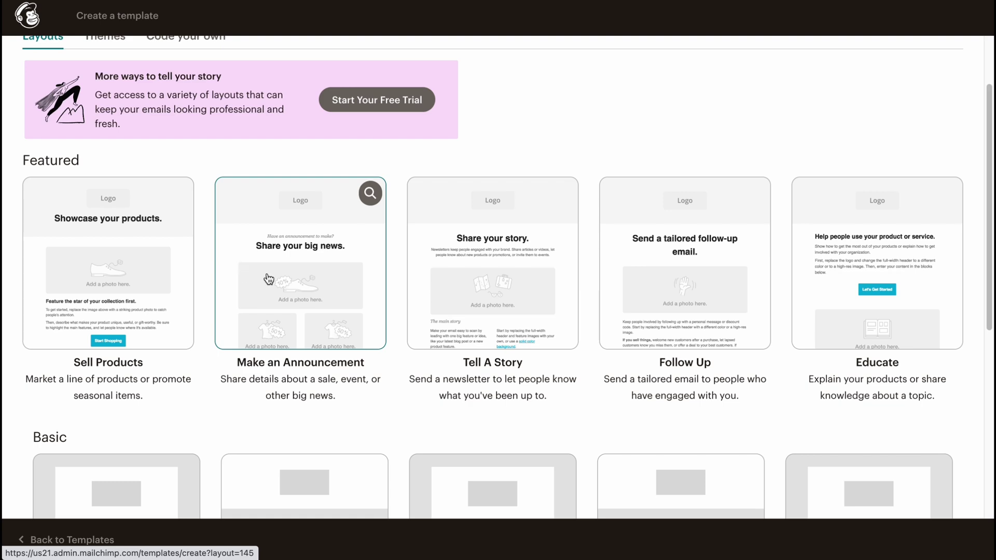
scroll(268, 278, "down", 7)
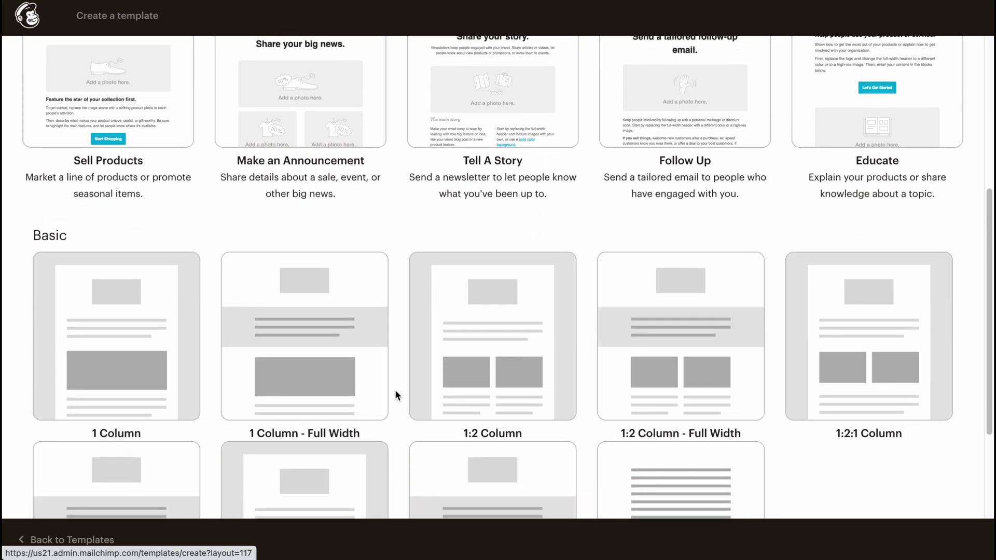
scroll(395, 395, "down", 4)
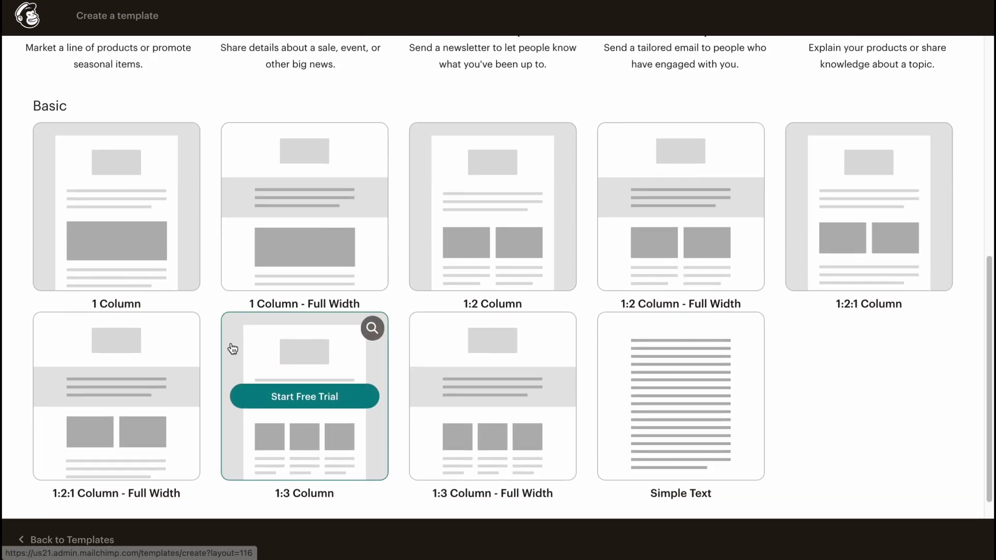
scroll(233, 349, "down", 1)
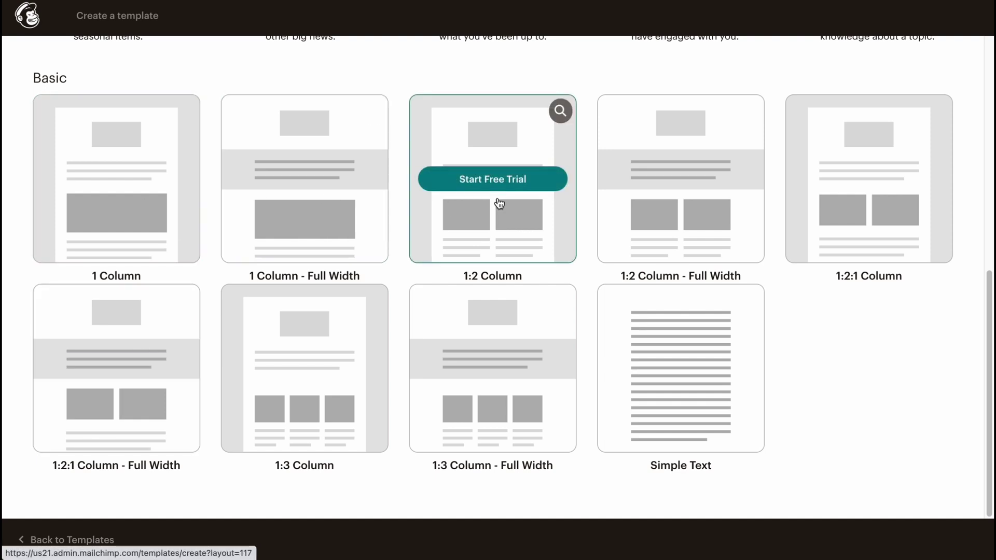
scroll(285, 199, "up", 1)
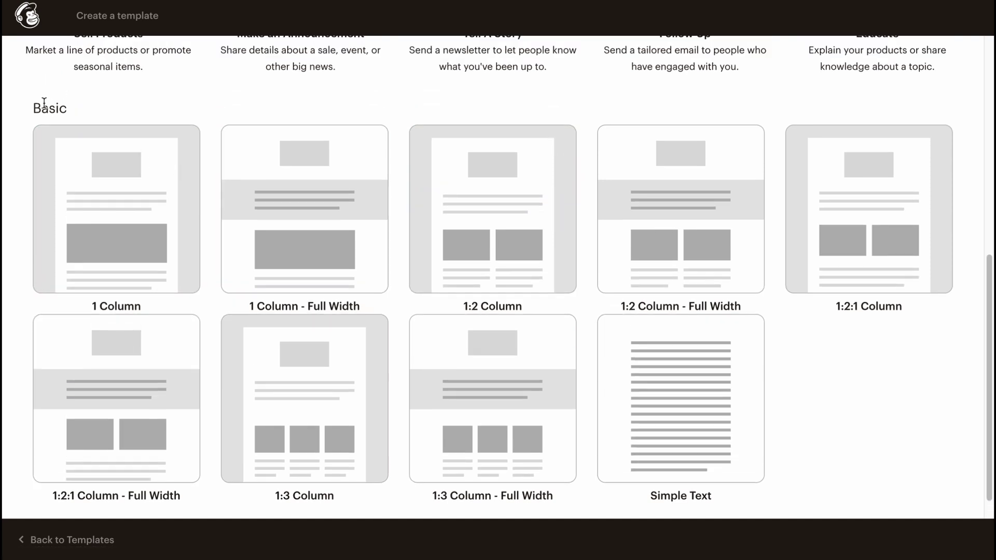
double_click(45, 108)
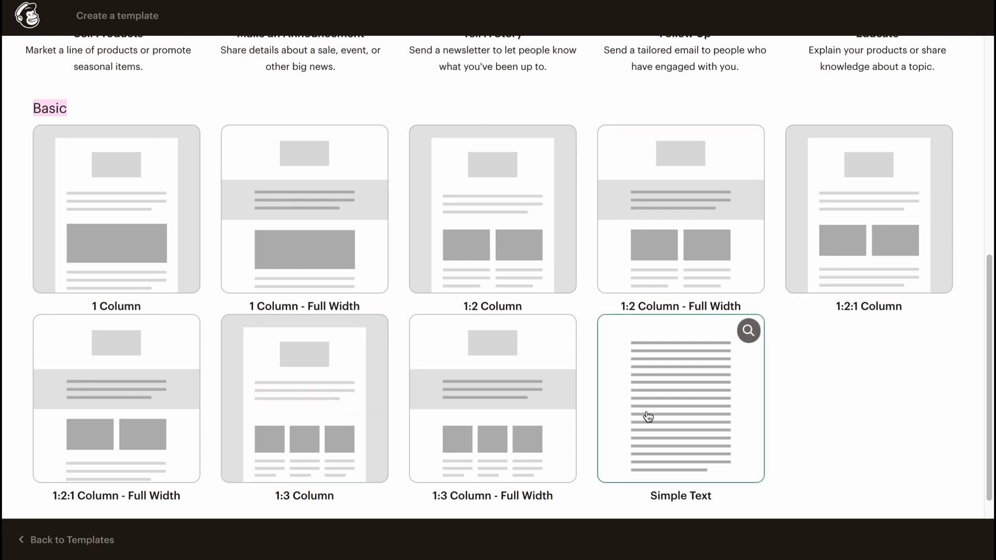
scroll(312, 334, "down", 1)
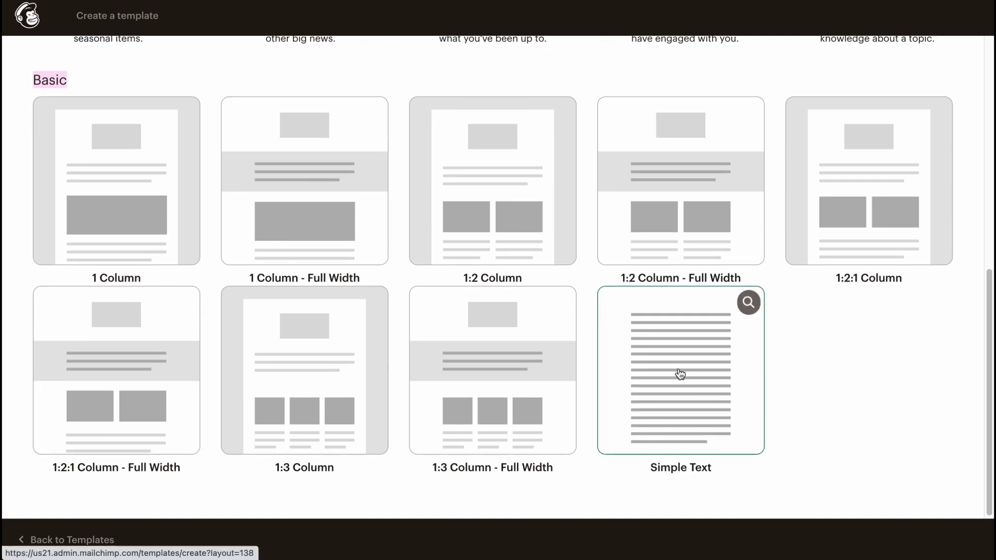
Step: Drop a Boxed Text block beneath the 'Showcase your products.' heading in the Sell Products header
scroll(680, 373, "up", 5)
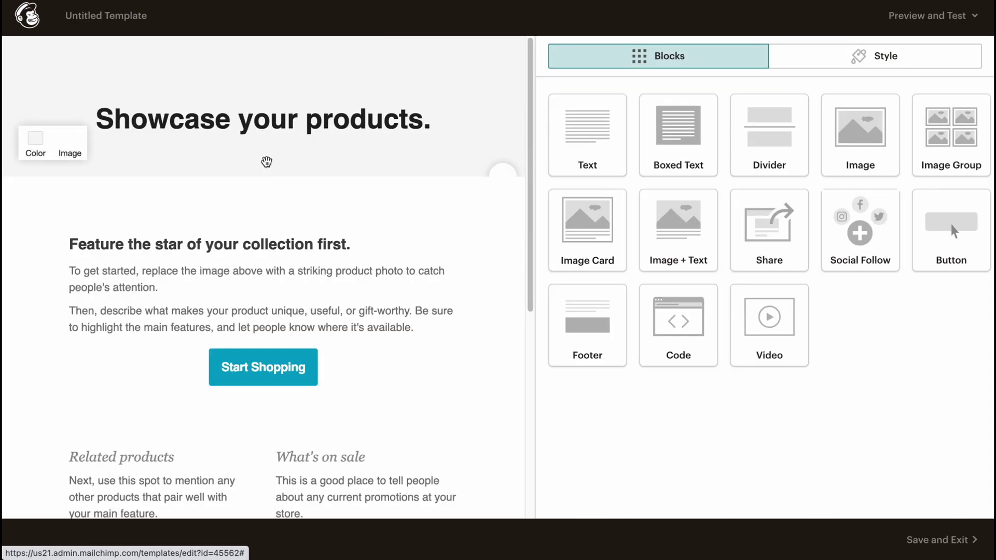
scroll(398, 207, "down", 2)
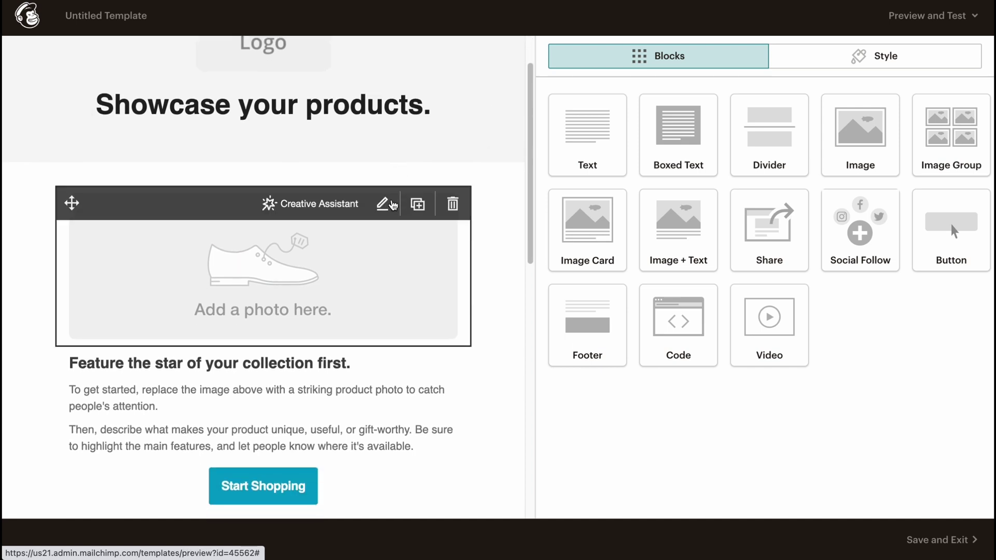
scroll(403, 129, "up", 2)
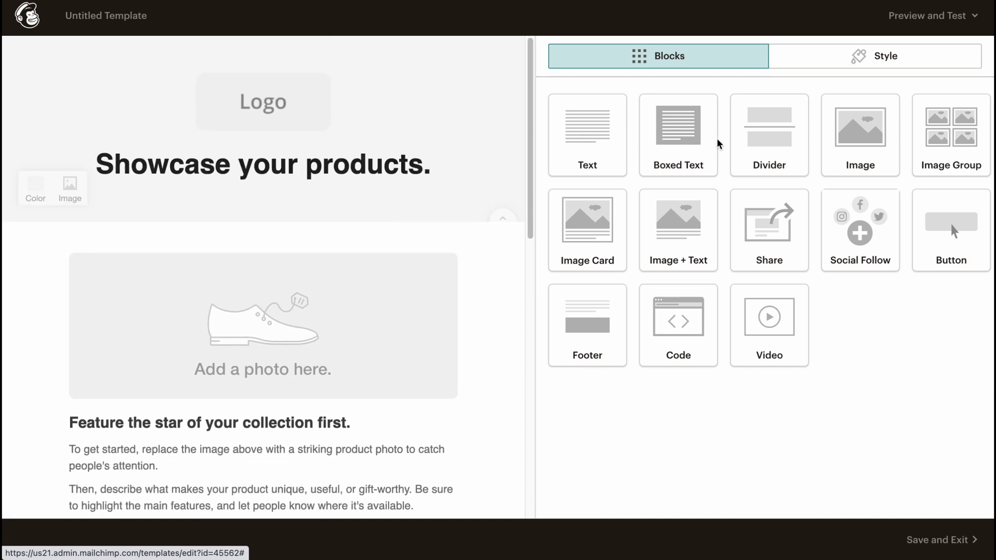
left_click_drag(597, 137, 254, 211)
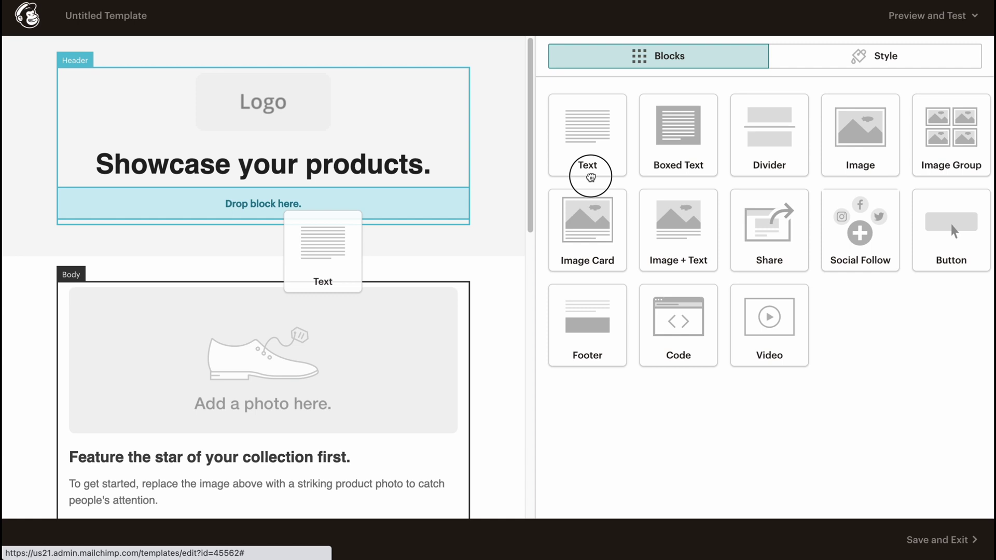
left_click_drag(692, 130, 270, 184)
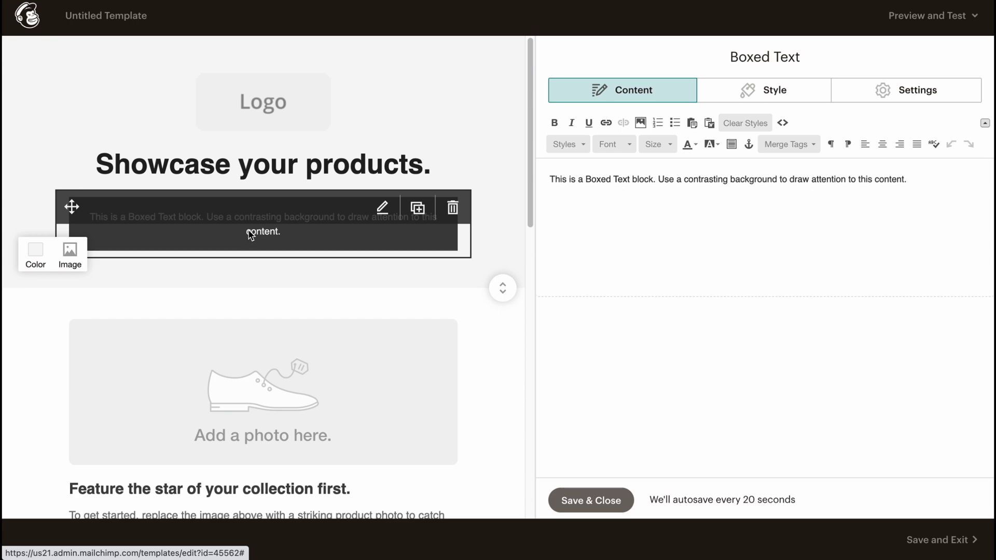
scroll(244, 207, "down", 12)
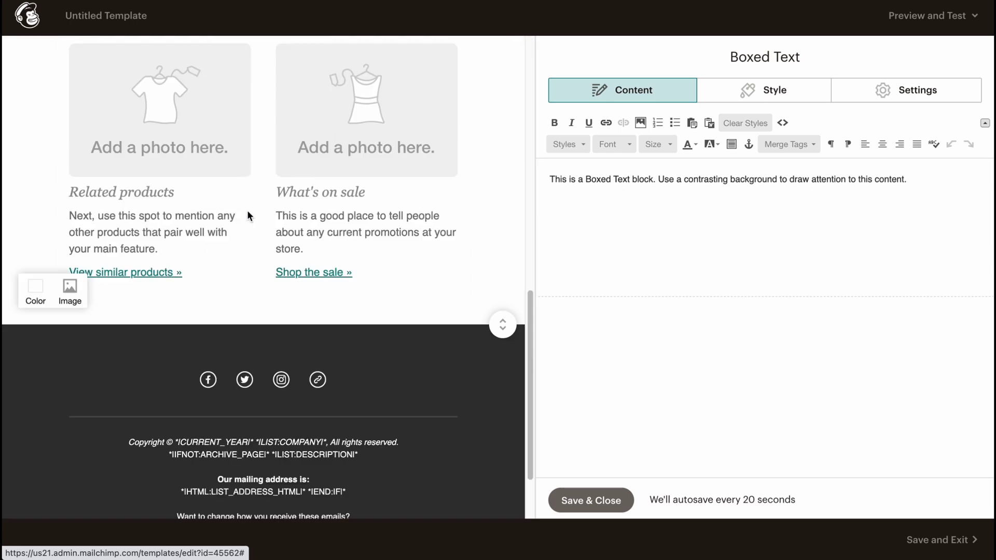
scroll(247, 214, "up", 12)
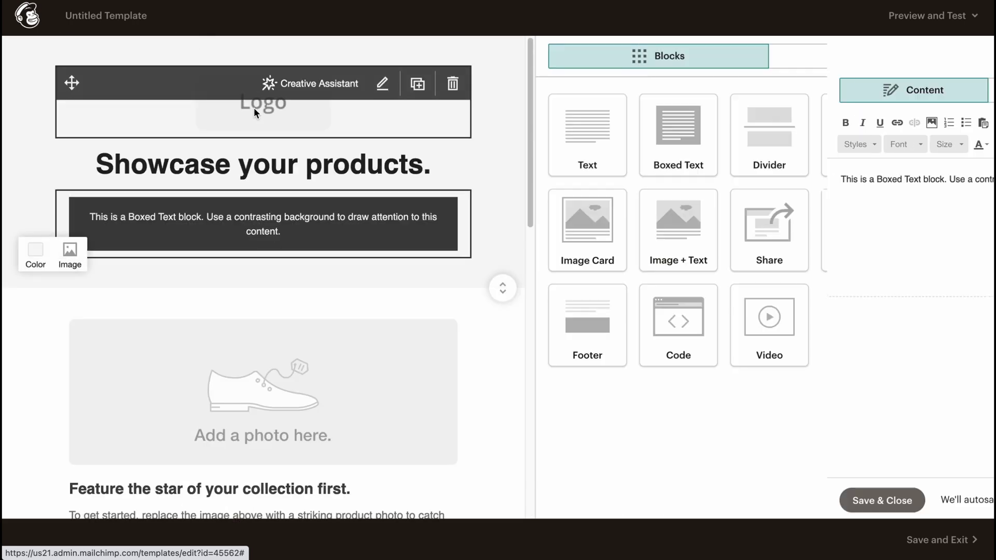
Step: Replace the logo placeholder with the ts.jpeg t-shirt image and shrink it to about 20% display size
left_click(254, 110)
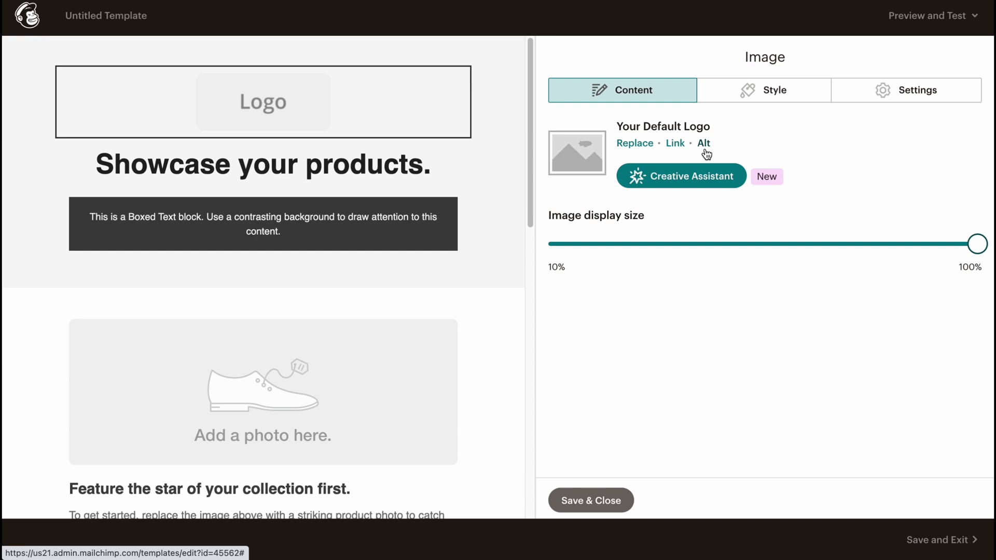
left_click(641, 147)
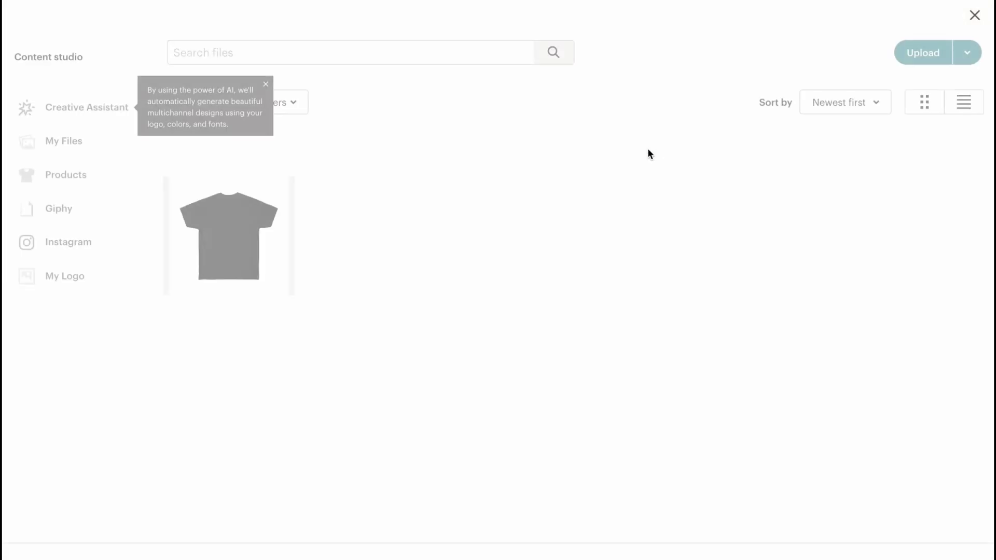
left_click(230, 231)
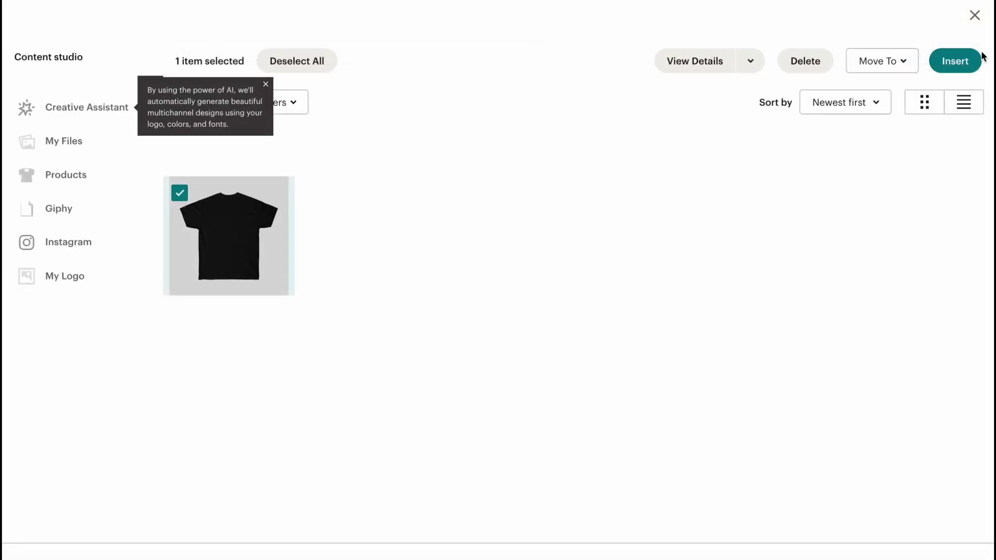
left_click(960, 61)
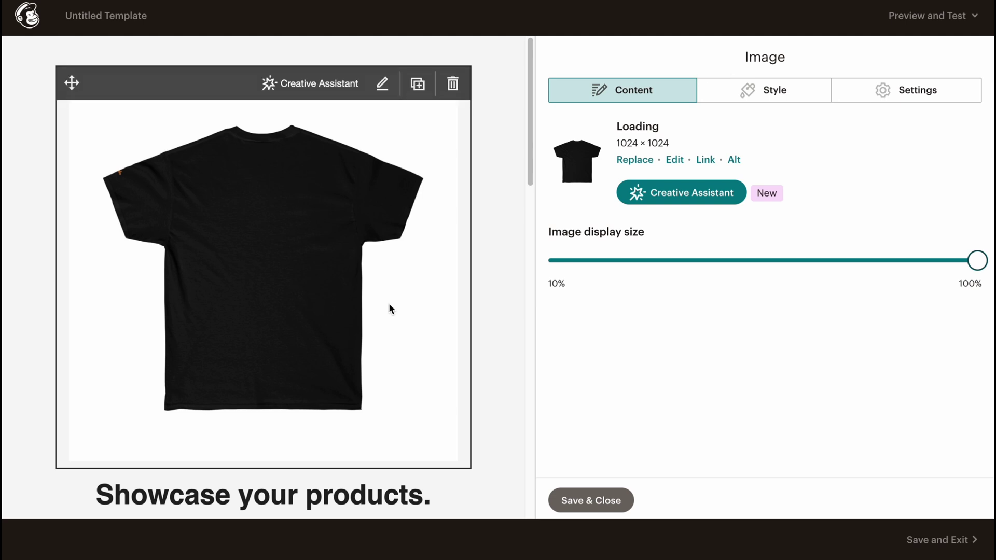
left_click_drag(72, 83, 336, 148)
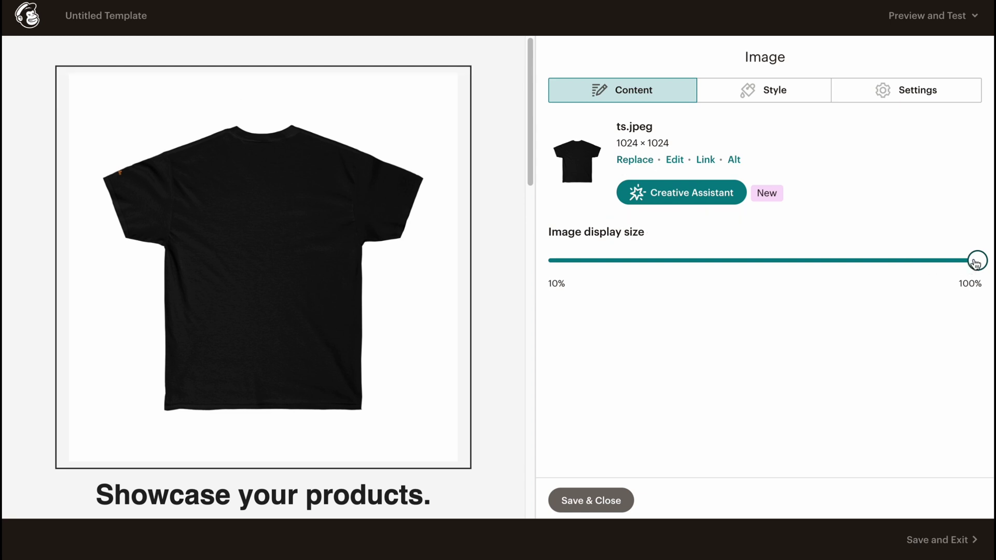
left_click_drag(975, 260, 632, 260)
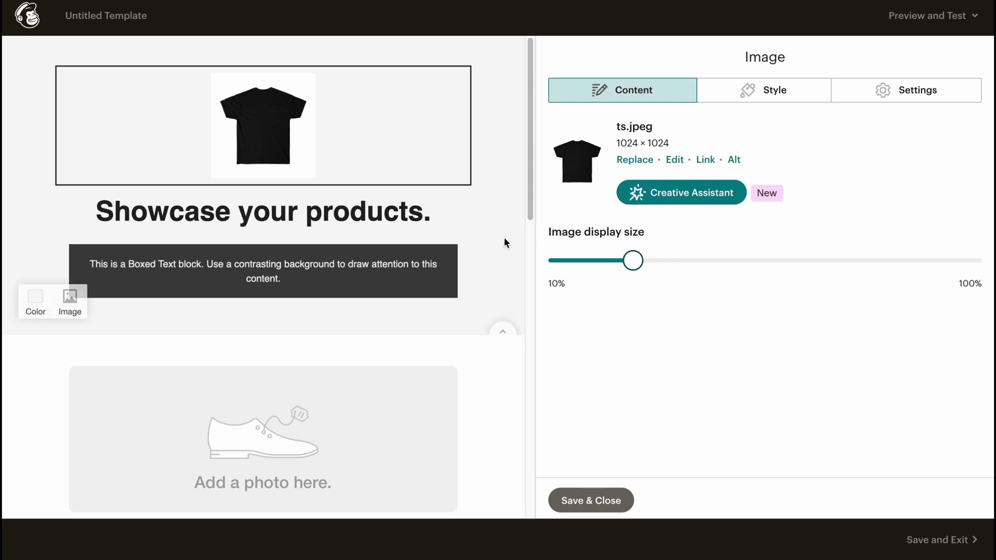
Step: Select the full 'Showcase your products.' heading text and make it italic
scroll(382, 295, "down", 3)
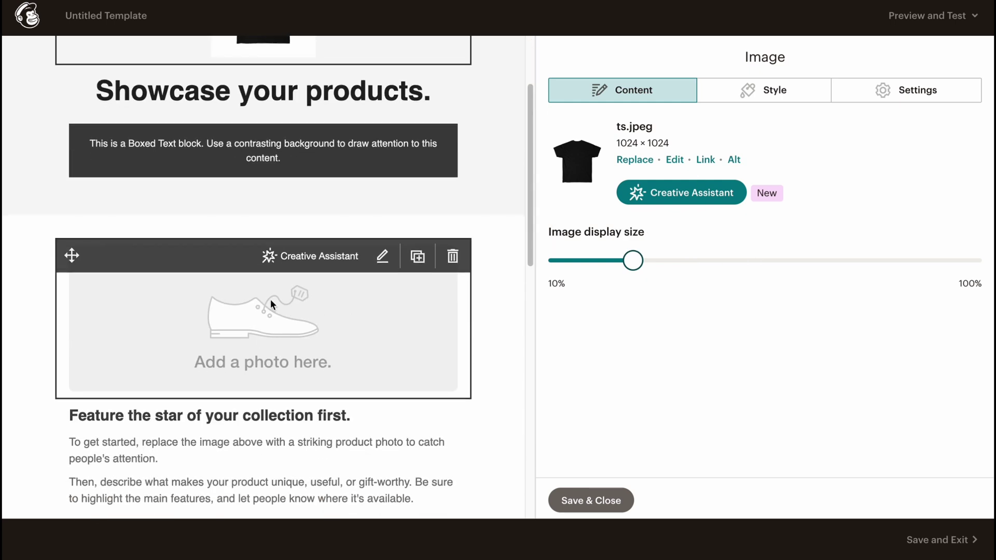
left_click(278, 163)
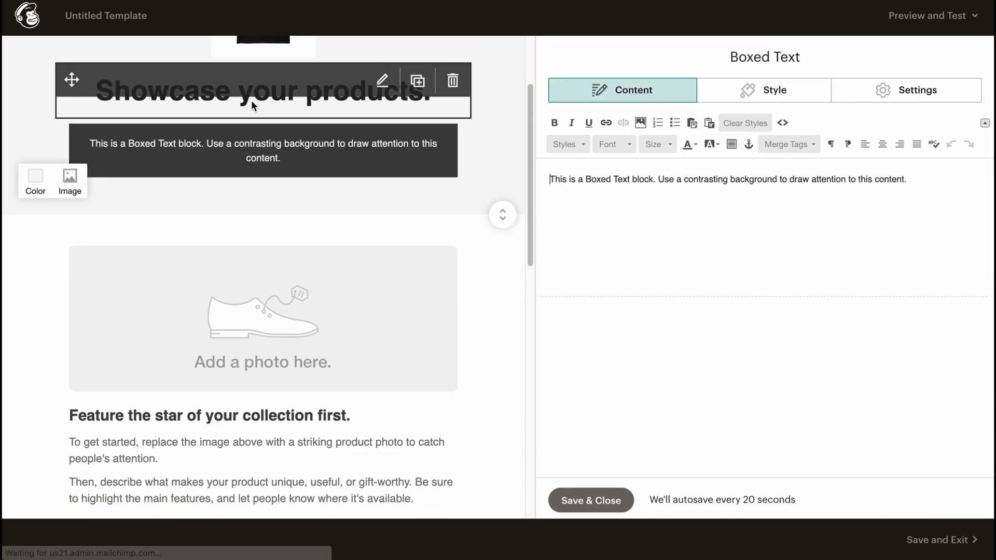
left_click(251, 100)
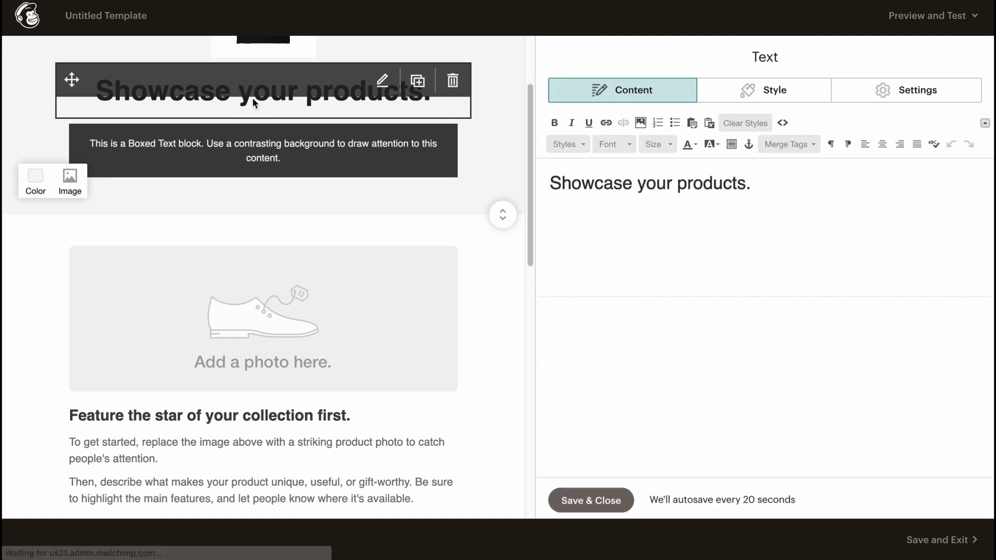
left_click_drag(752, 184, 505, 176)
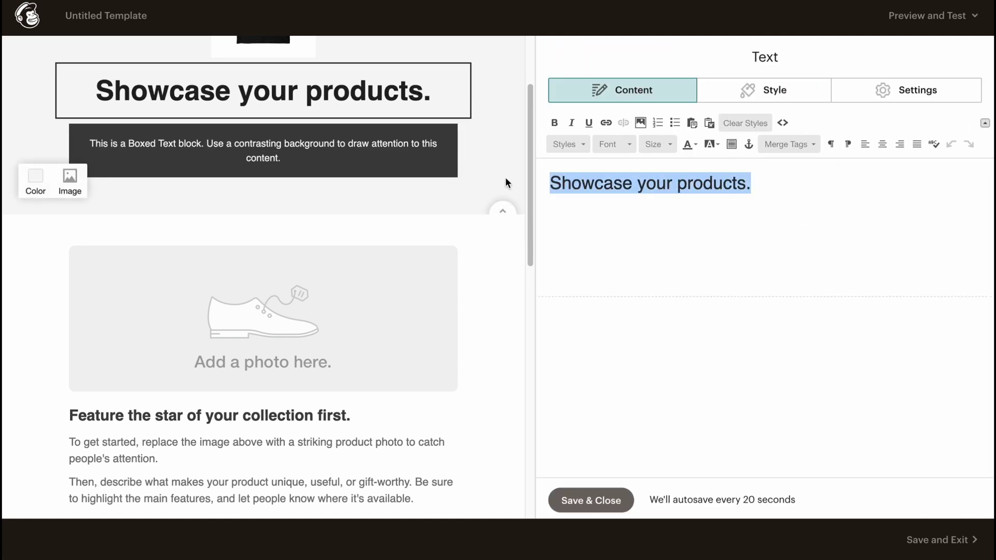
left_click(554, 123)
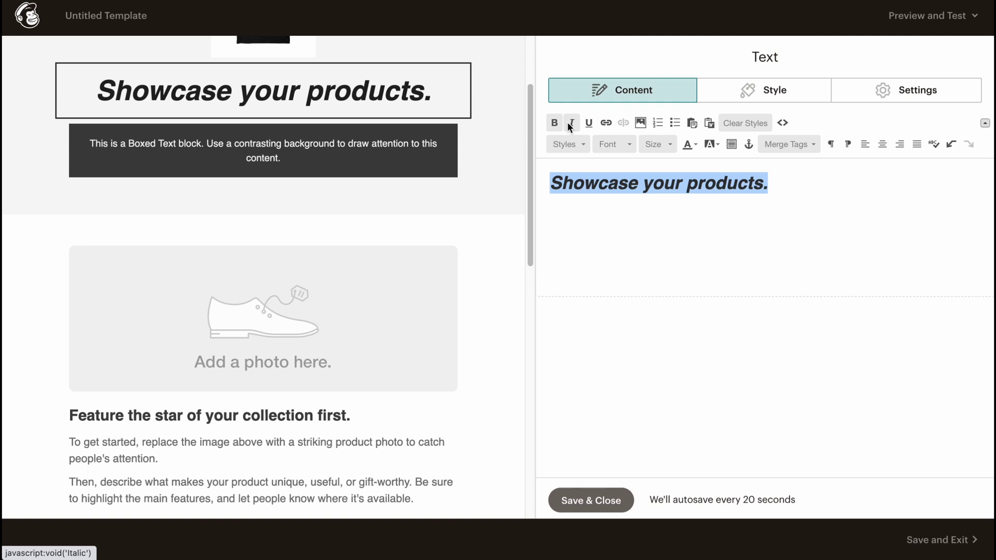
Step: Set the heading font size to 64 and its text colour to Red
left_click(665, 145)
scroll(669, 249, "down", 3)
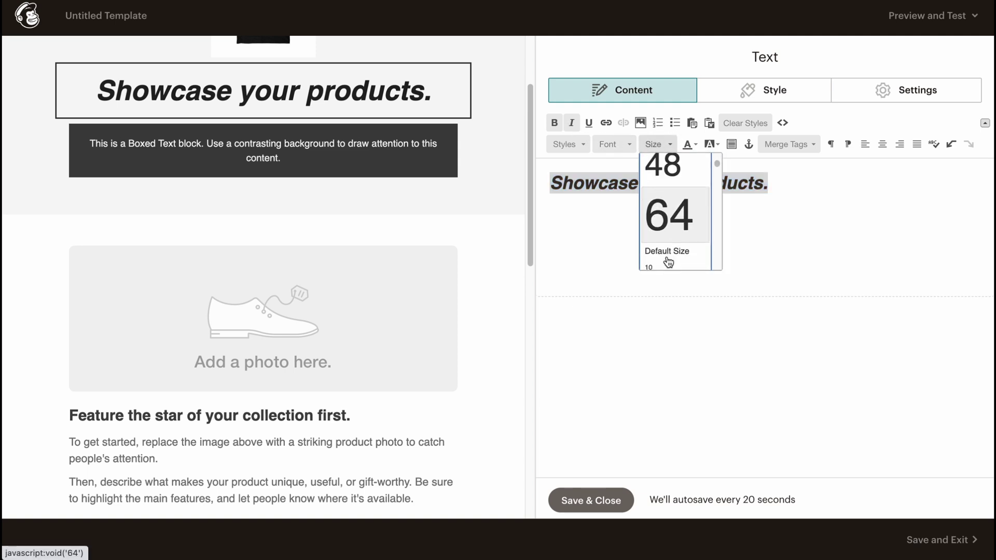
left_click(668, 215)
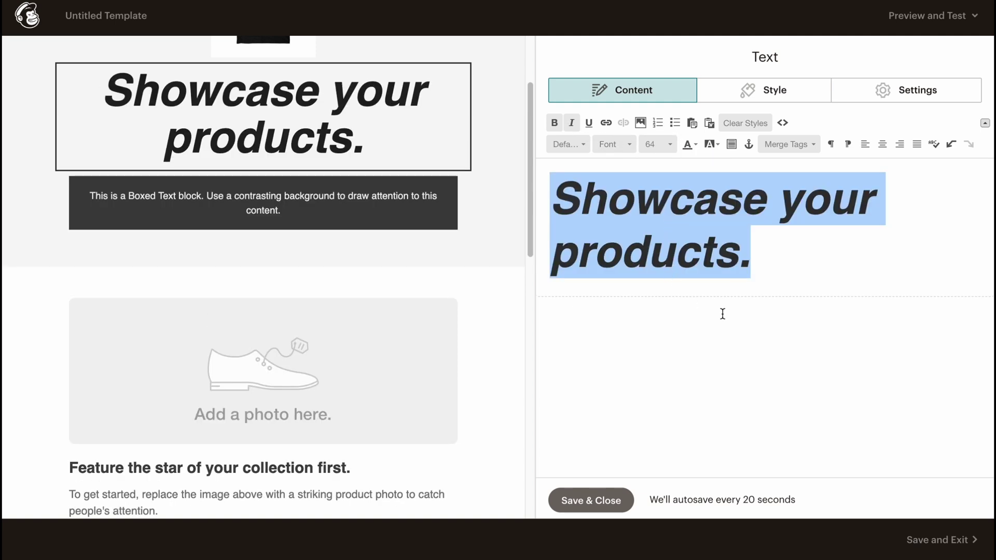
left_click(695, 145)
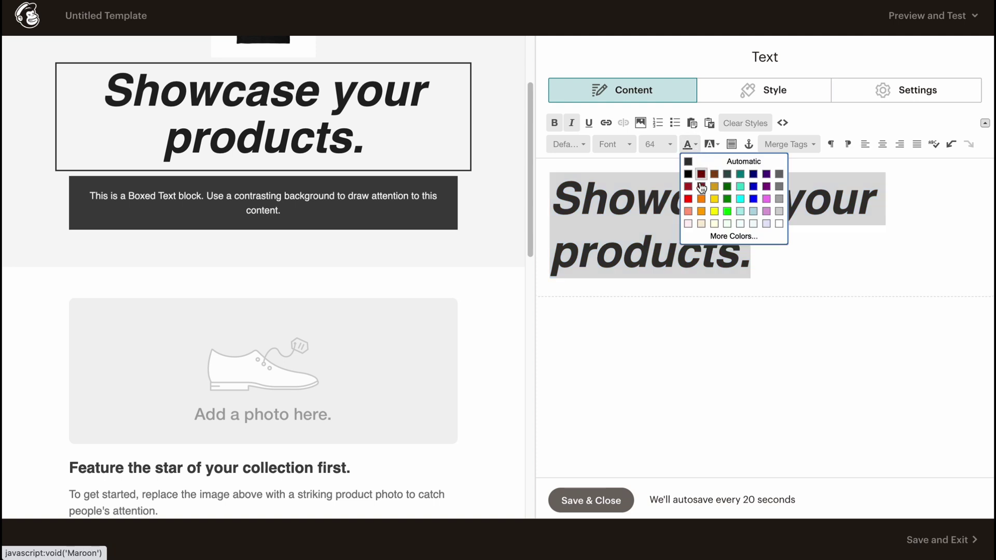
left_click(693, 198)
left_click(785, 307)
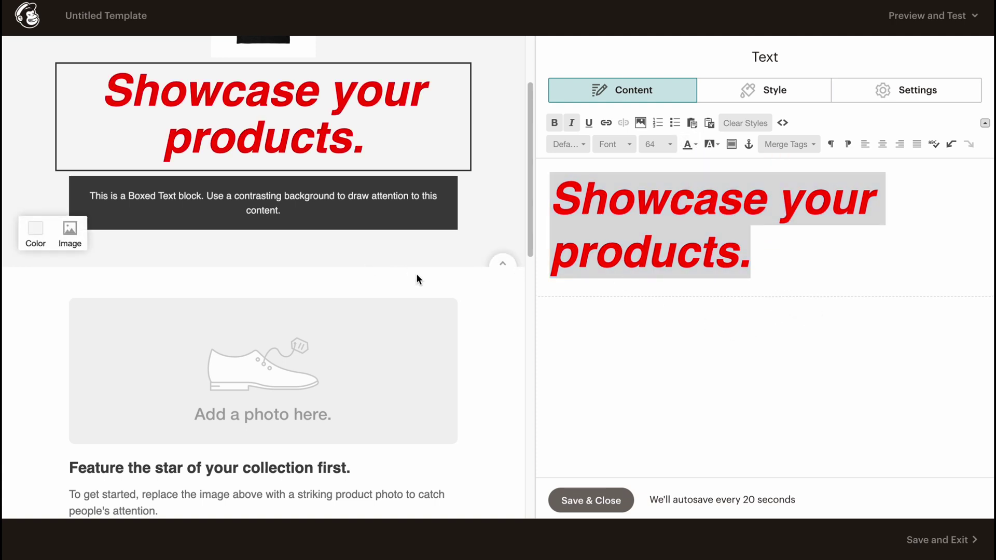
scroll(418, 275, "up", 3)
scroll(420, 279, "down", 8)
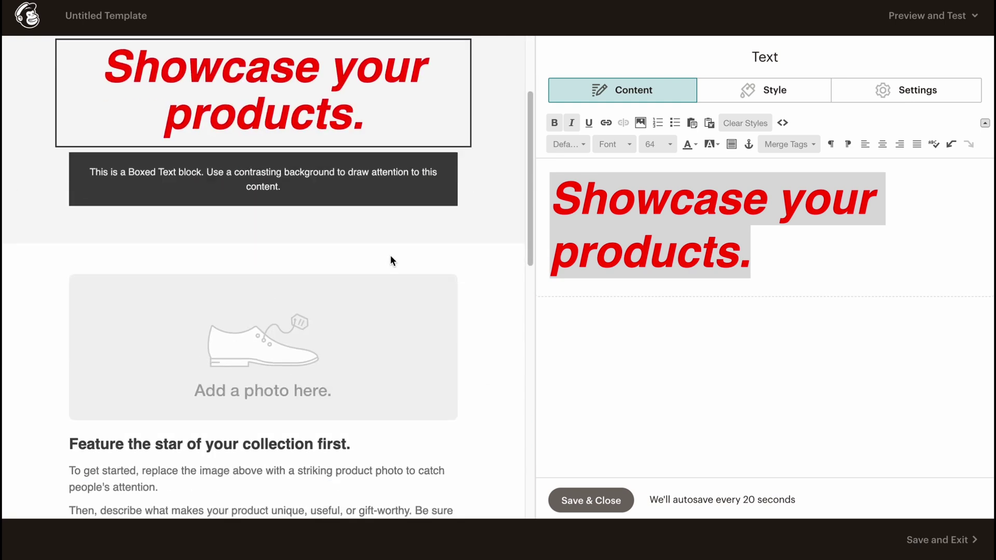
Step: Open the Start Shopping button block's settings below the two-column product block
scroll(362, 232, "down", 2)
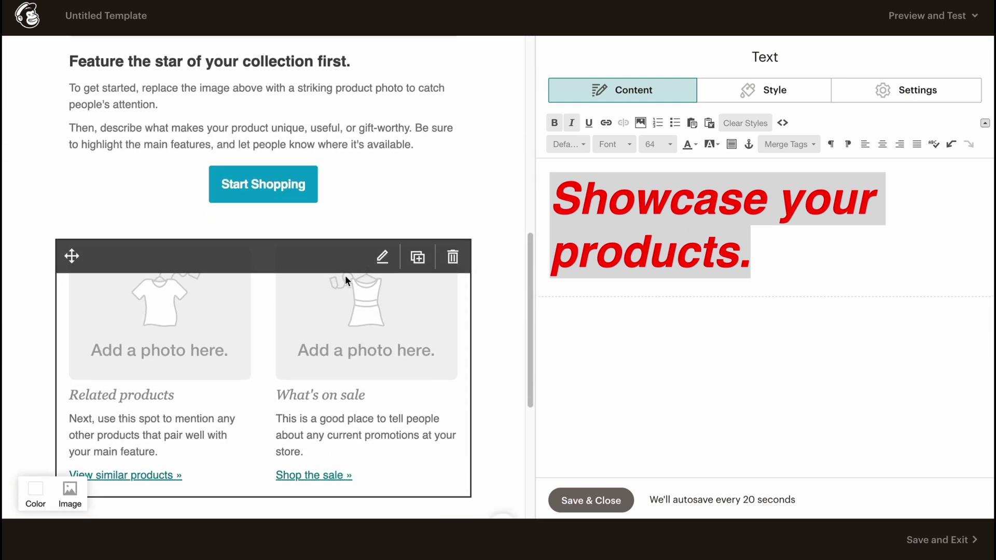
left_click(336, 233)
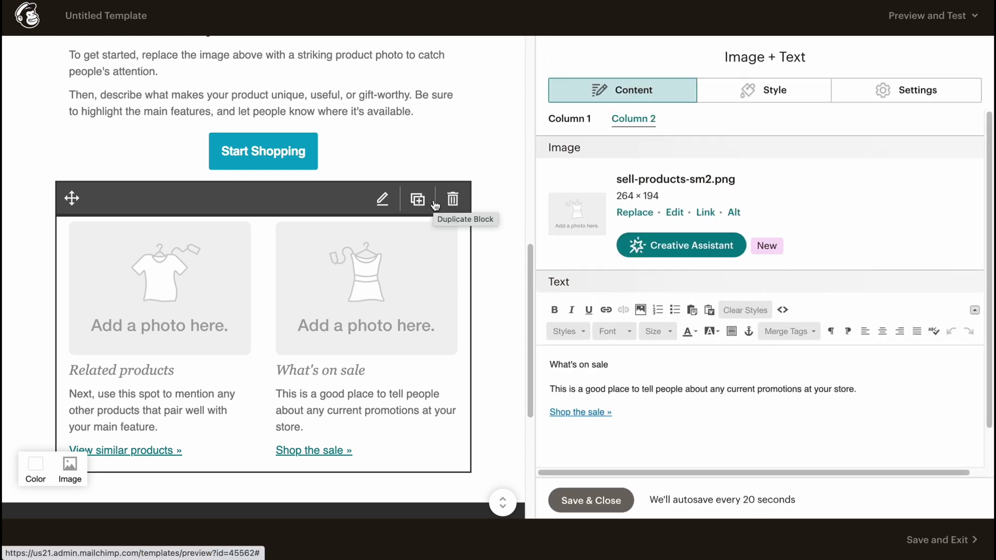
scroll(353, 304, "up", 4)
scroll(337, 312, "up", 2)
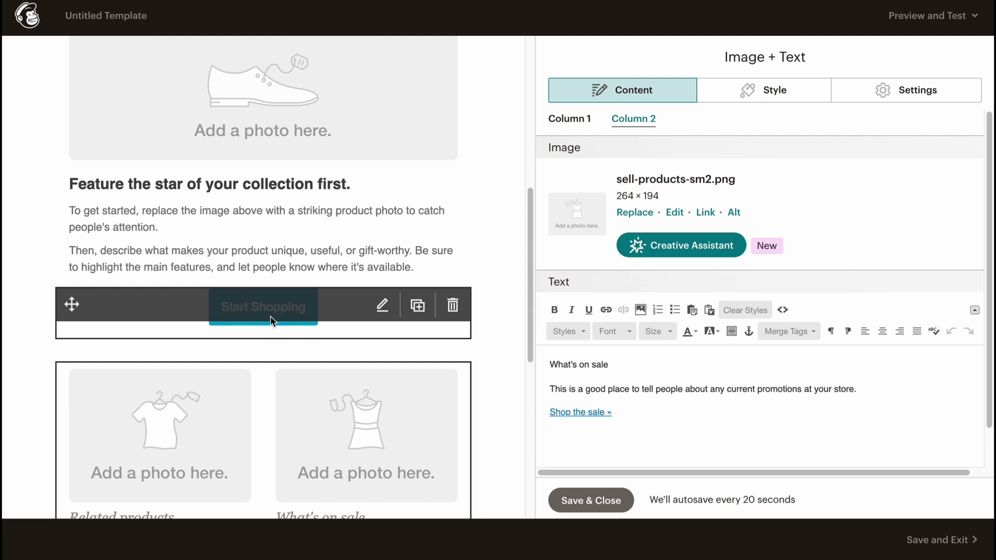
left_click(243, 316)
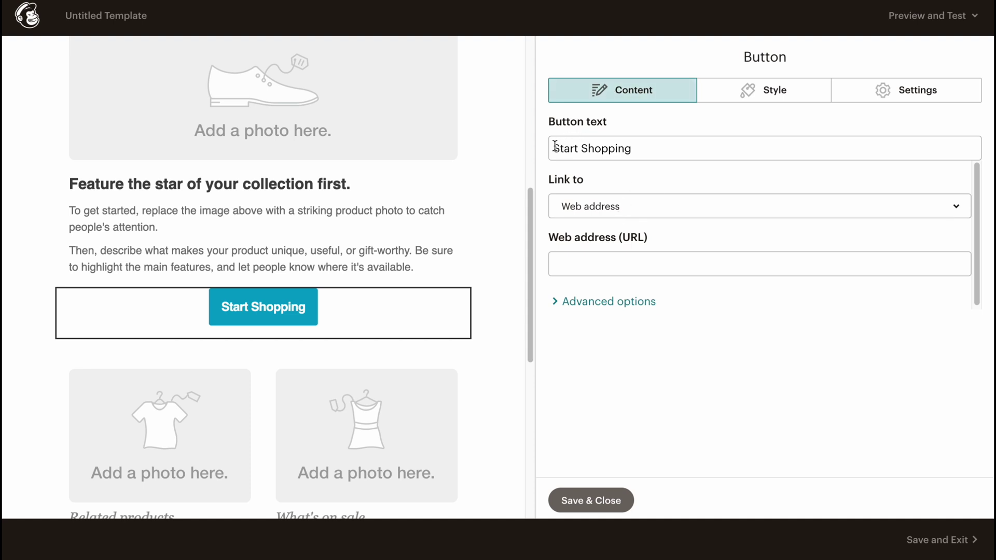
Step: Keep the button text 'Start Shopping' and its link type as Web address
left_click_drag(555, 147, 695, 145)
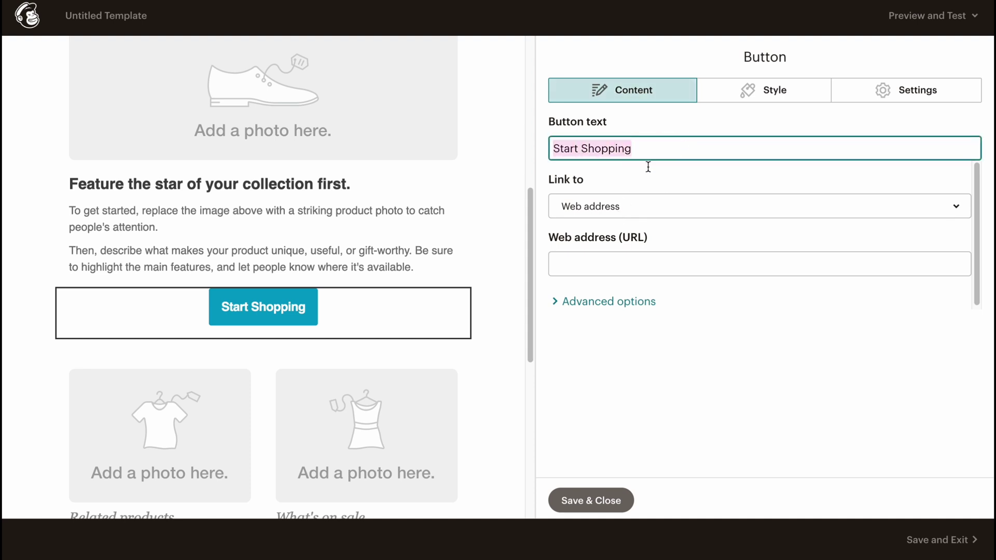
left_click(562, 207)
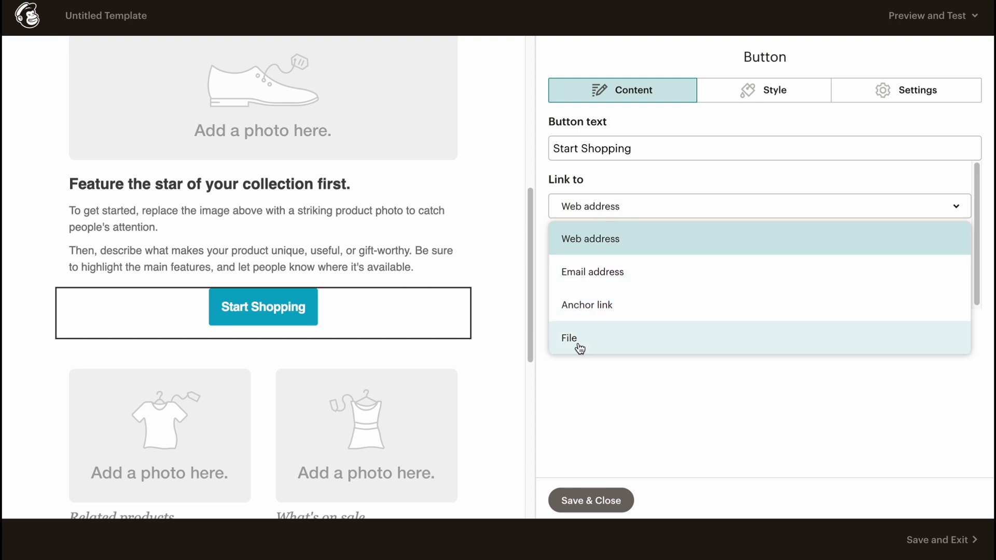
left_click(508, 311)
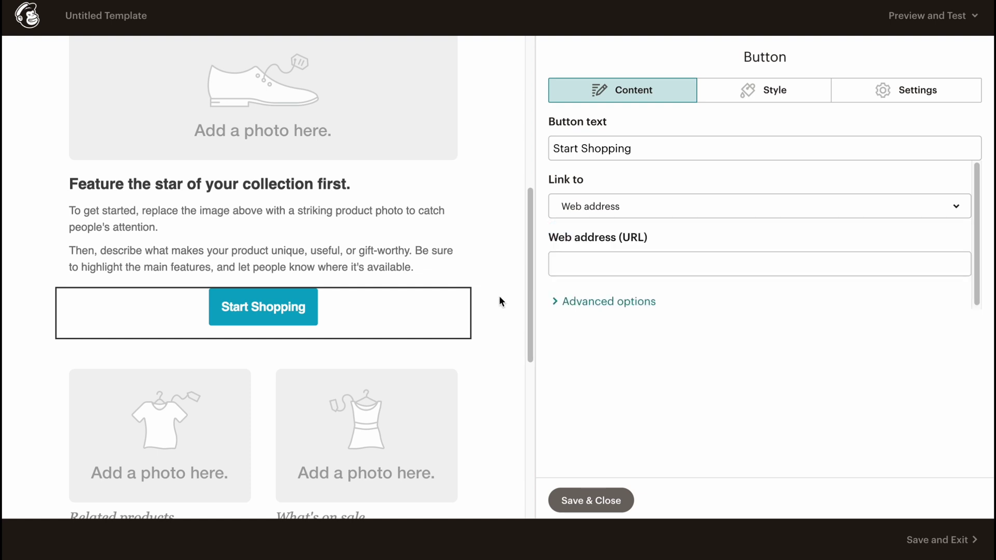
scroll(479, 297, "down", 1)
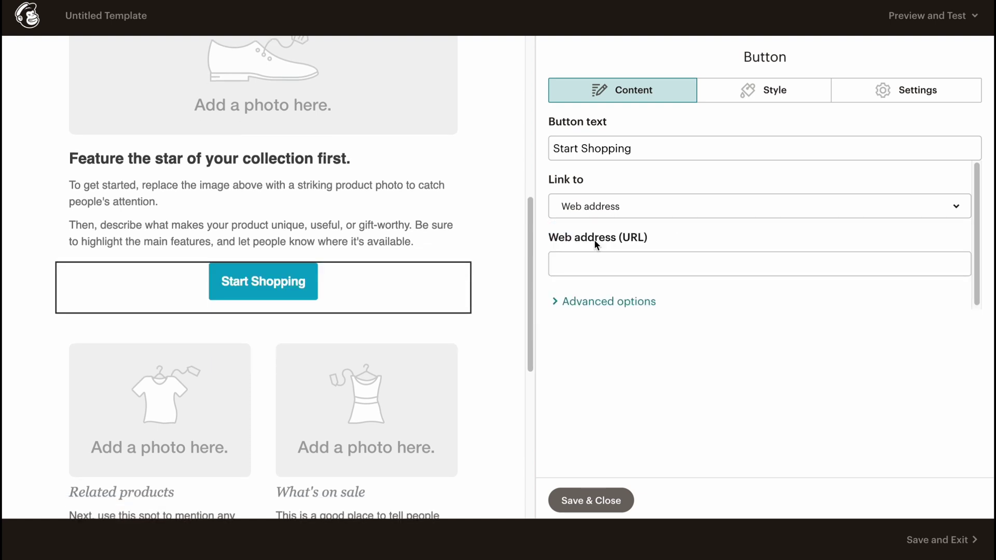
scroll(610, 279, "down", 1)
scroll(456, 309, "down", 5)
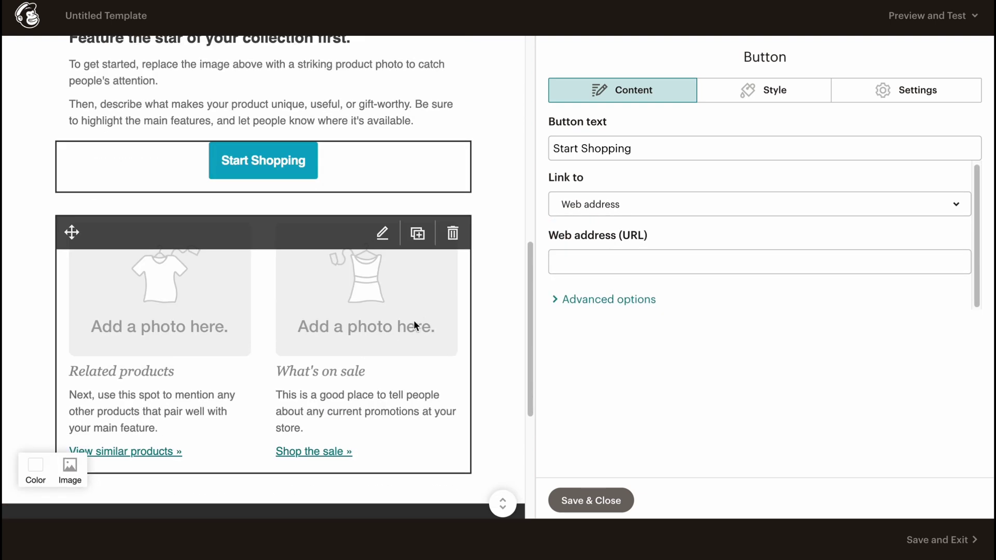
scroll(300, 354, "down", 4)
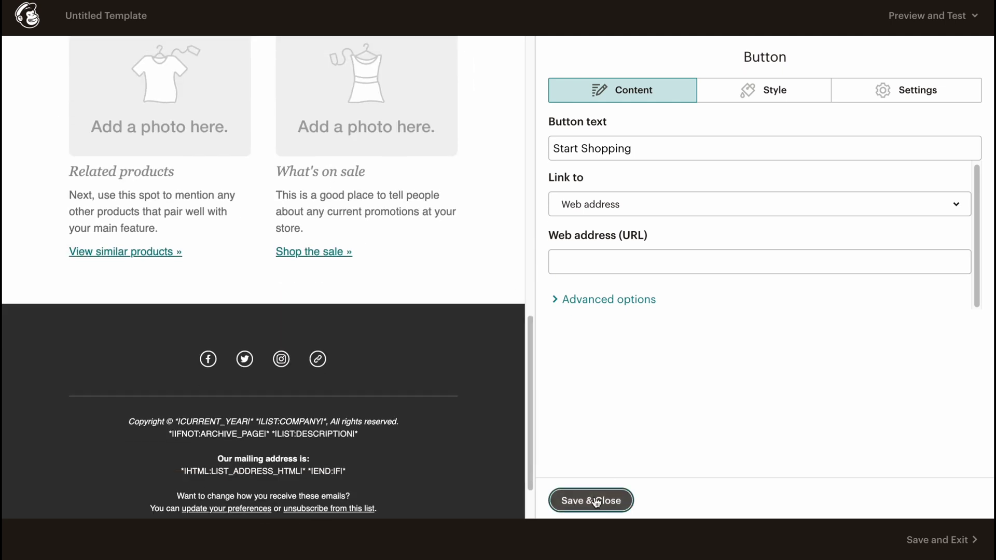
Step: Close the button settings, then save and exit the template under the name 't1'
left_click(576, 500)
scroll(486, 304, "up", 3)
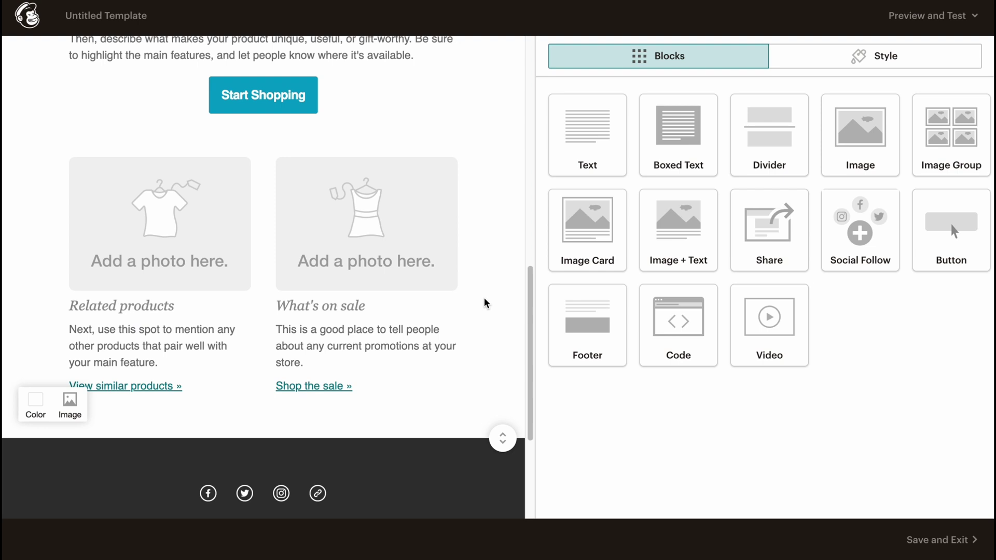
left_click(969, 540)
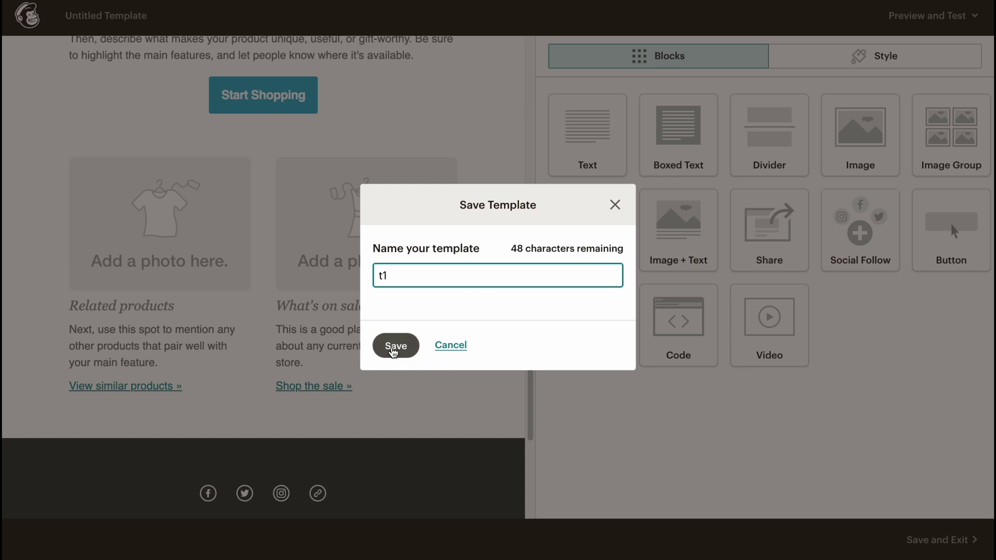
left_click(394, 346)
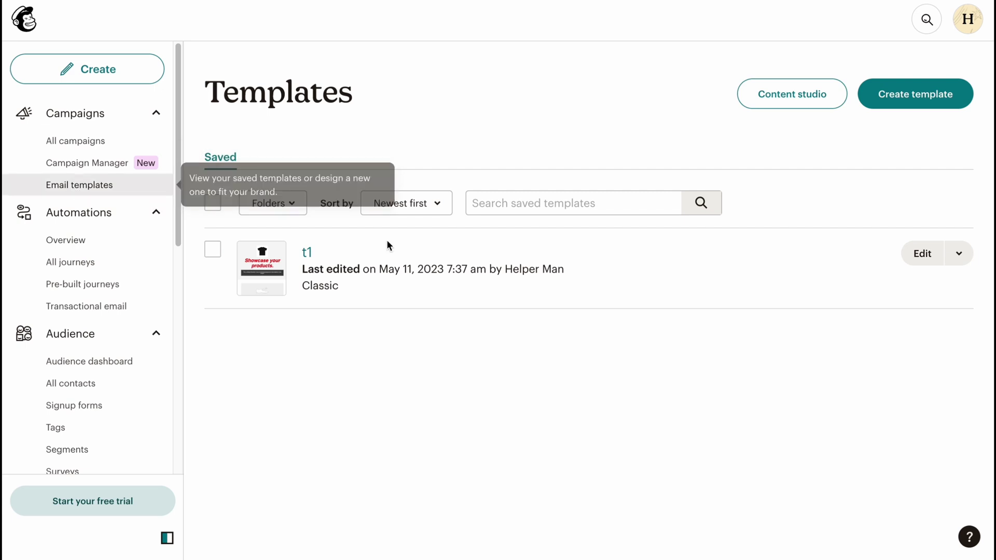
Step: Open the saved t1 template in the editor from the Templates list
left_click(958, 254)
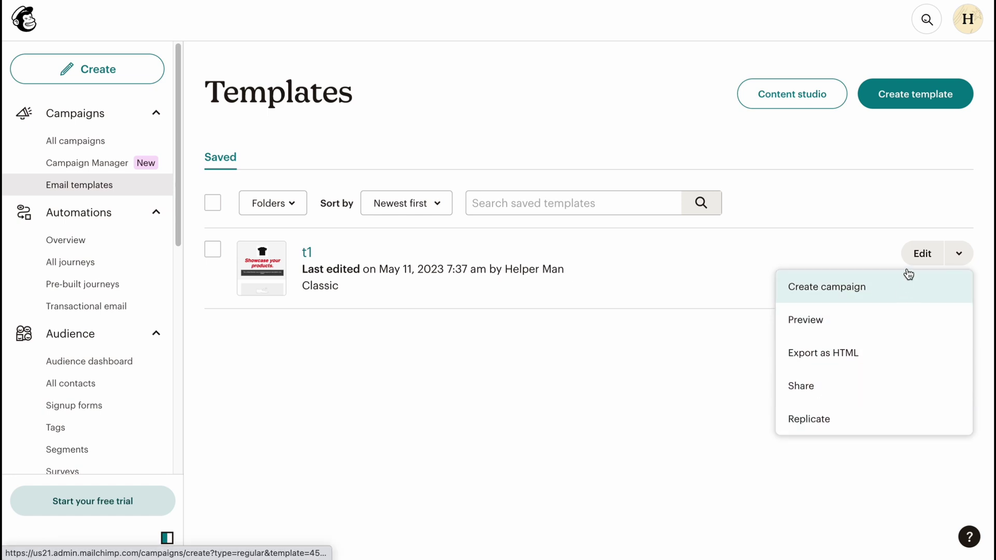
left_click(919, 254)
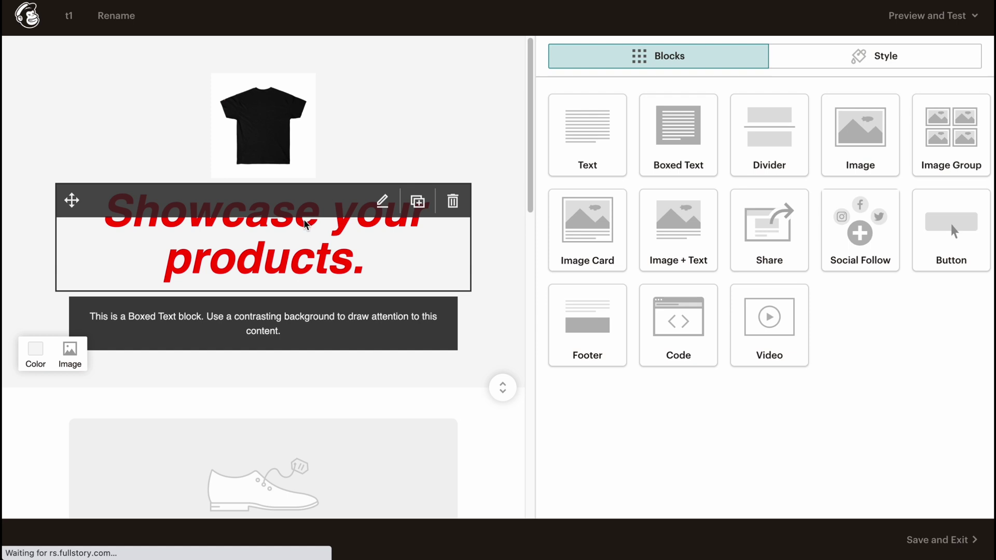
Step: Go back from the t1 template editor to the Mailchimp Home dashboard
key("super+bracketleft")
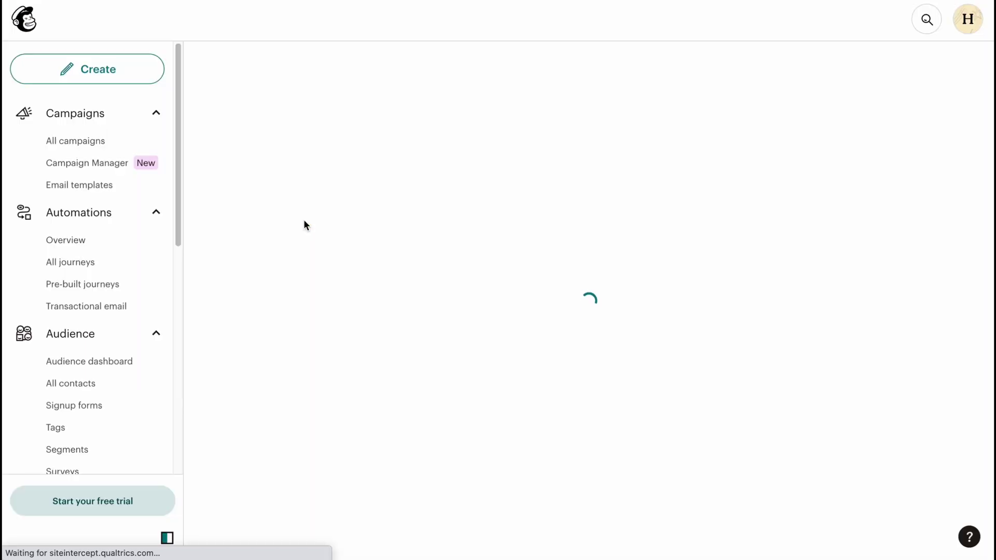